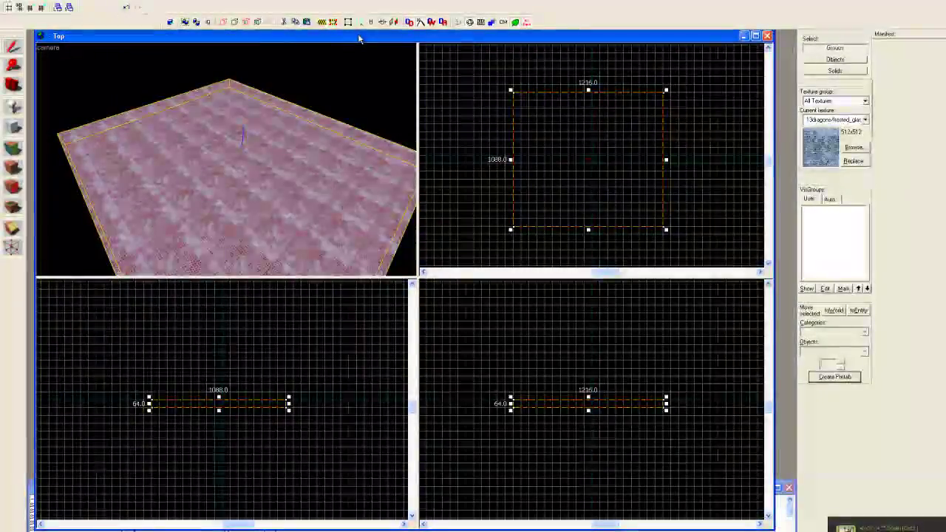
Place a func_instance entity on top of the floor brush near its centre and select it
{"action": "left_click_drag", "start_coordinate": [377, 39], "coordinate": [380, 49]}
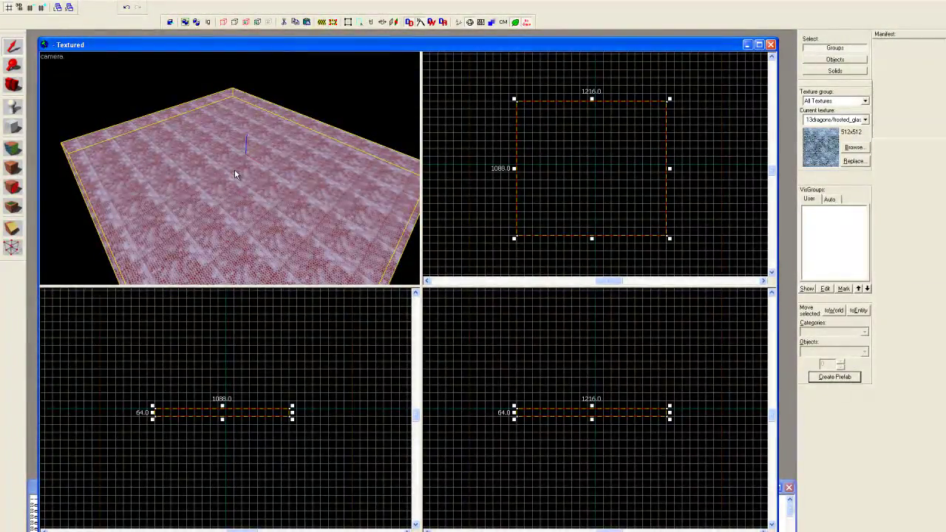
{"action": "left_click", "coordinate": [13, 107]}
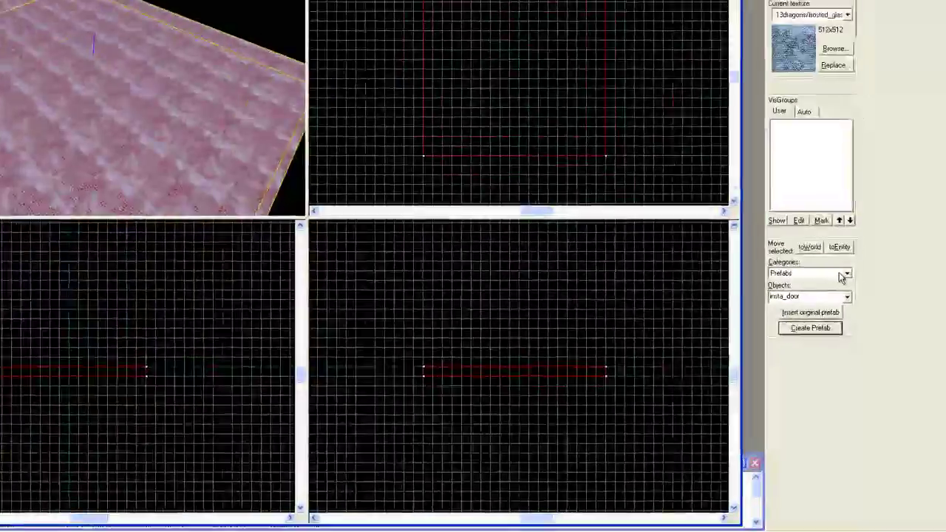
{"action": "left_click", "coordinate": [845, 275]}
{"action": "left_click", "coordinate": [840, 283]}
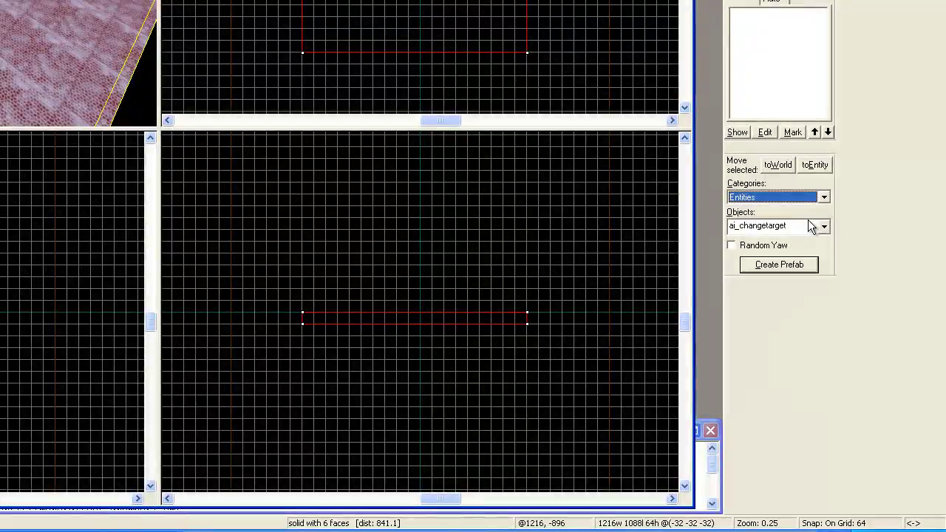
{"action": "left_click", "coordinate": [806, 225]}
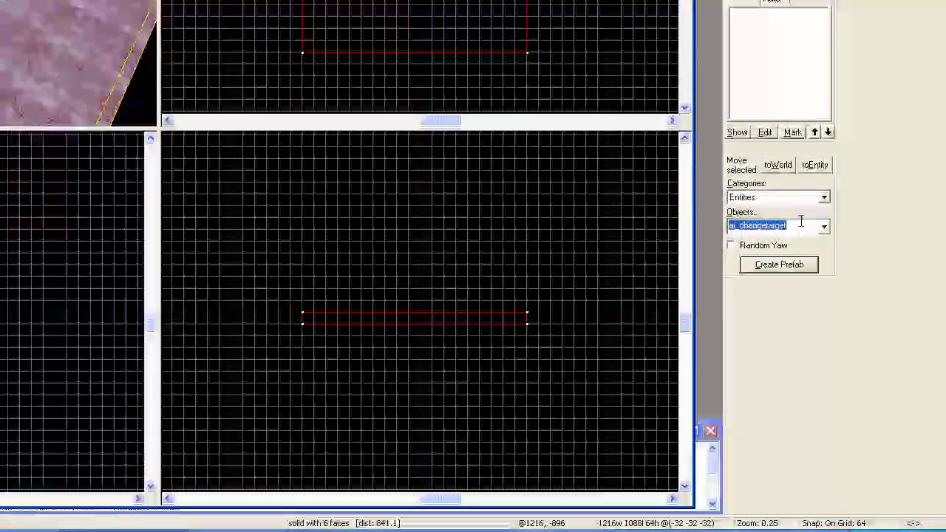
{"action": "type", "text": "ins"}
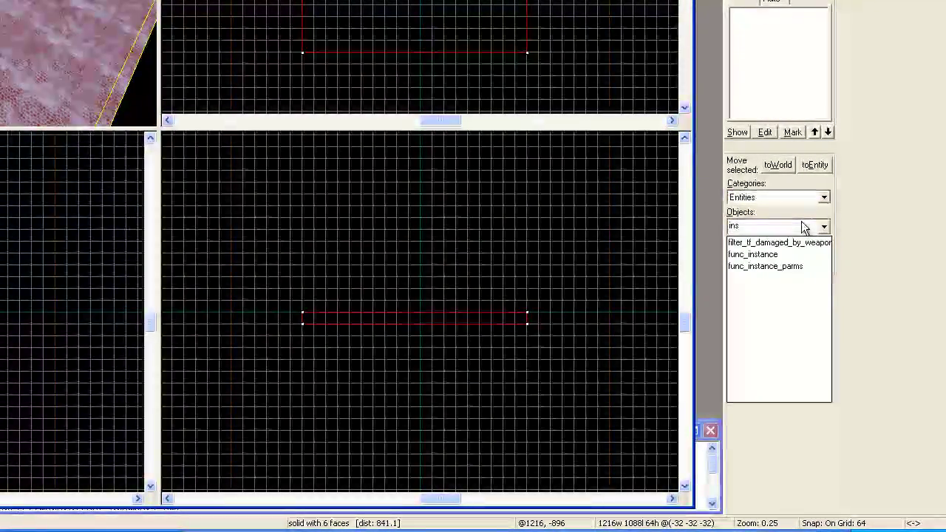
{"action": "left_click", "coordinate": [761, 255]}
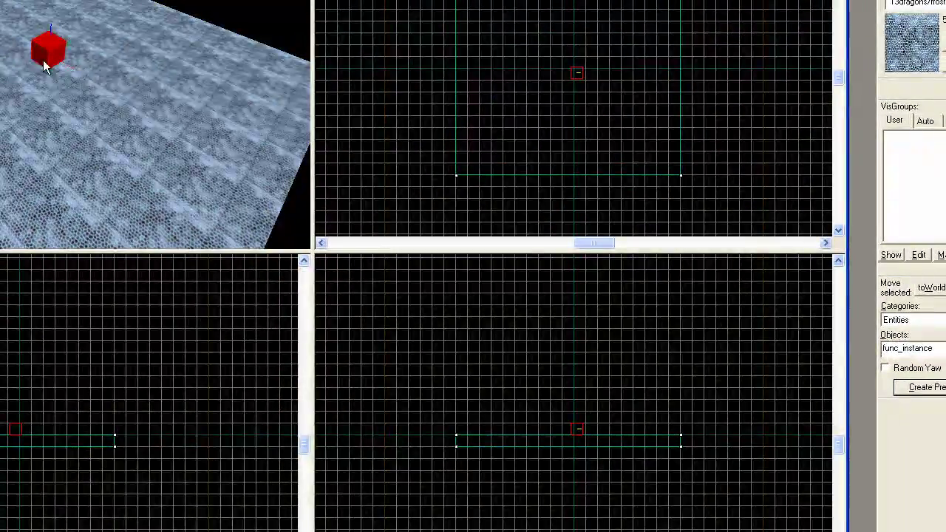
{"action": "left_click", "coordinate": [46, 59]}
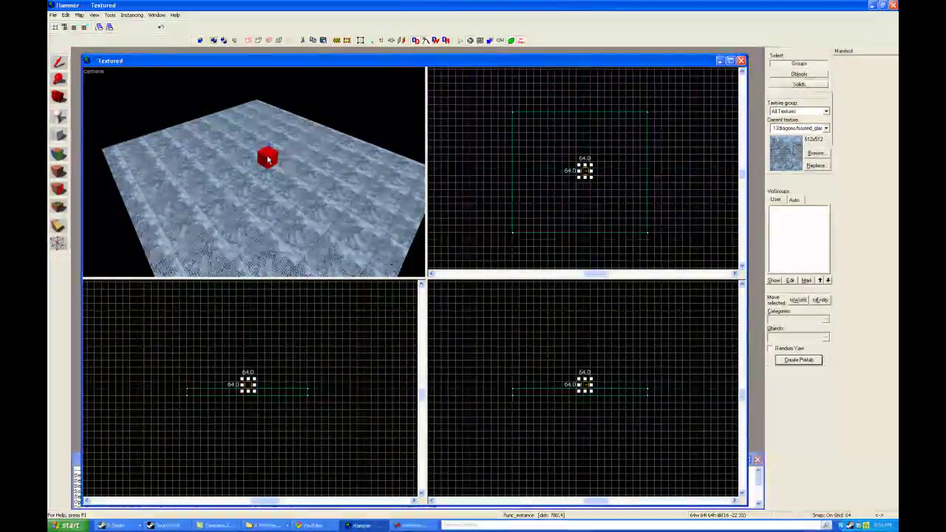
Set the func_instance's Fix Up Name to insta_door.vmf, apply it and close the object properties
{"action": "double_click", "coordinate": [269, 159]}
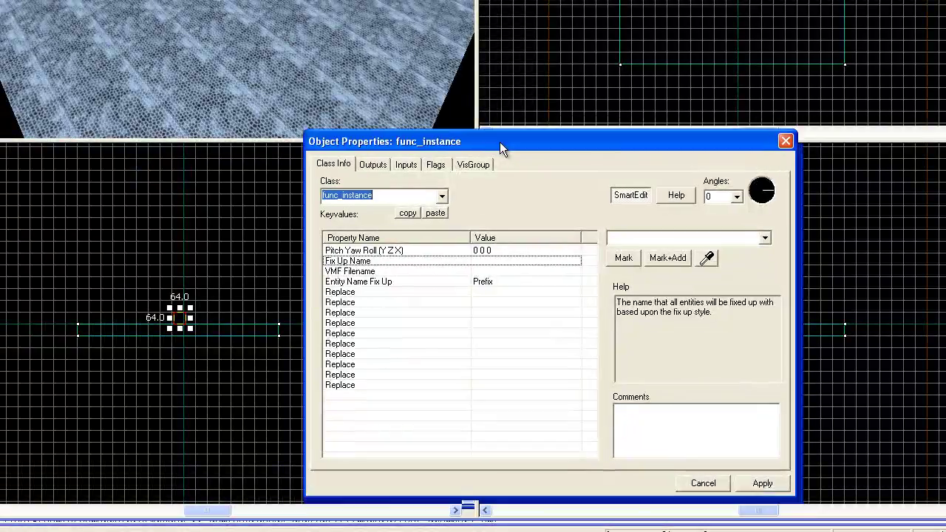
{"action": "left_click_drag", "start_coordinate": [500, 141], "coordinate": [423, 95]}
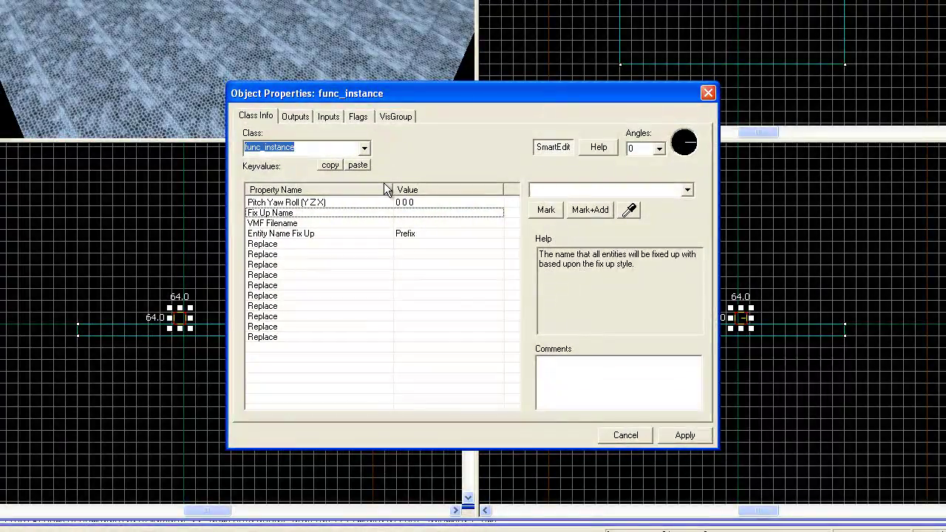
{"action": "left_click", "coordinate": [403, 214]}
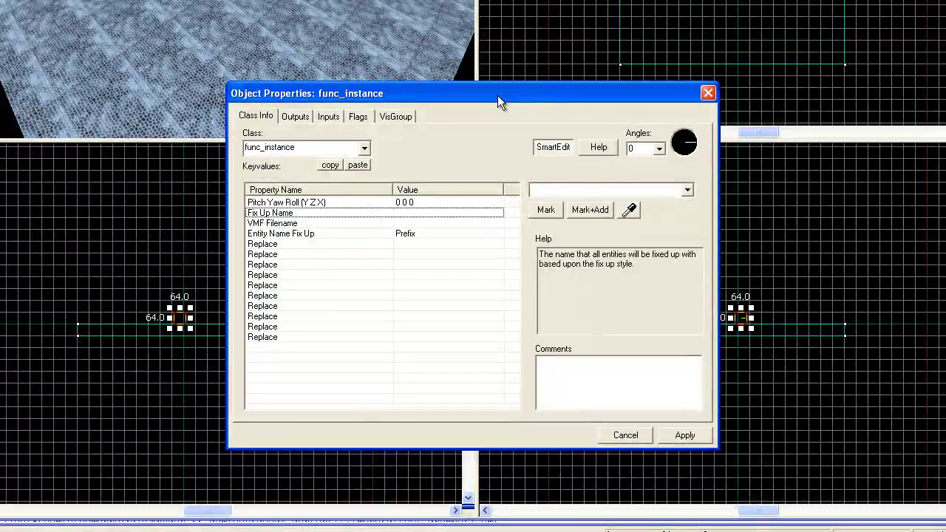
{"action": "type", "text": "inst"}
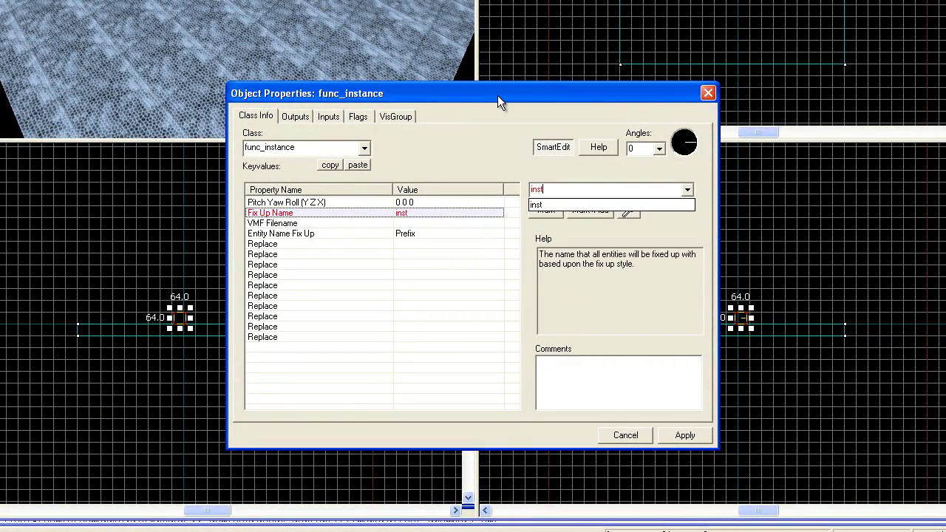
{"action": "type", "text": "a_door.vmf"}
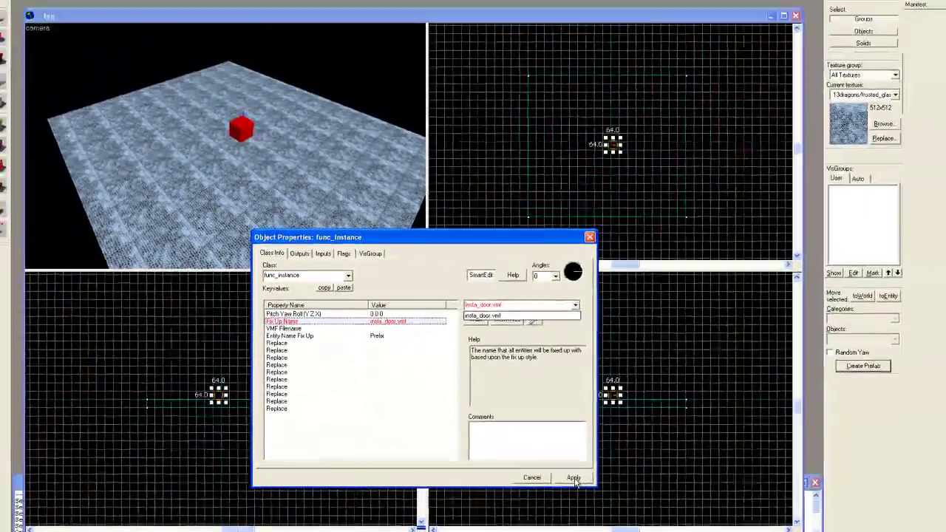
{"action": "left_click", "coordinate": [575, 480]}
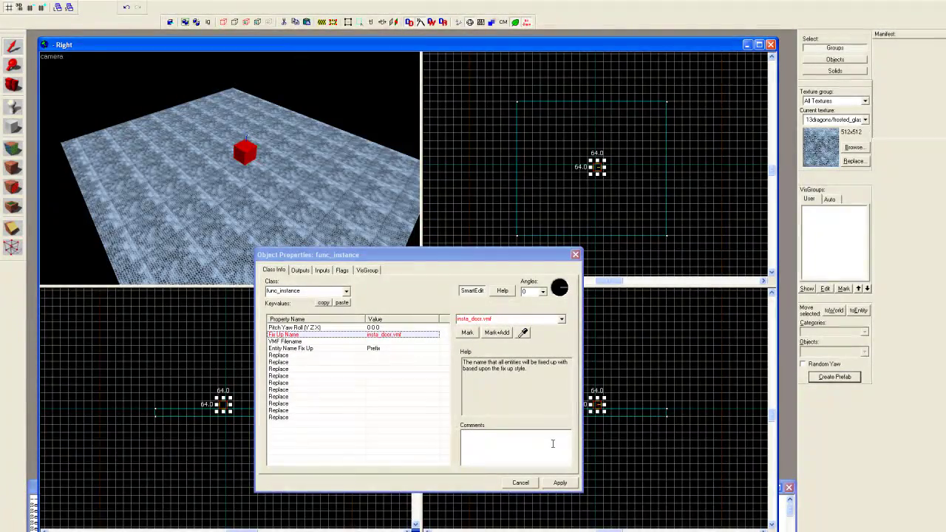
{"action": "left_click", "coordinate": [434, 258]}
{"action": "left_click_drag", "start_coordinate": [435, 260], "coordinate": [437, 264]}
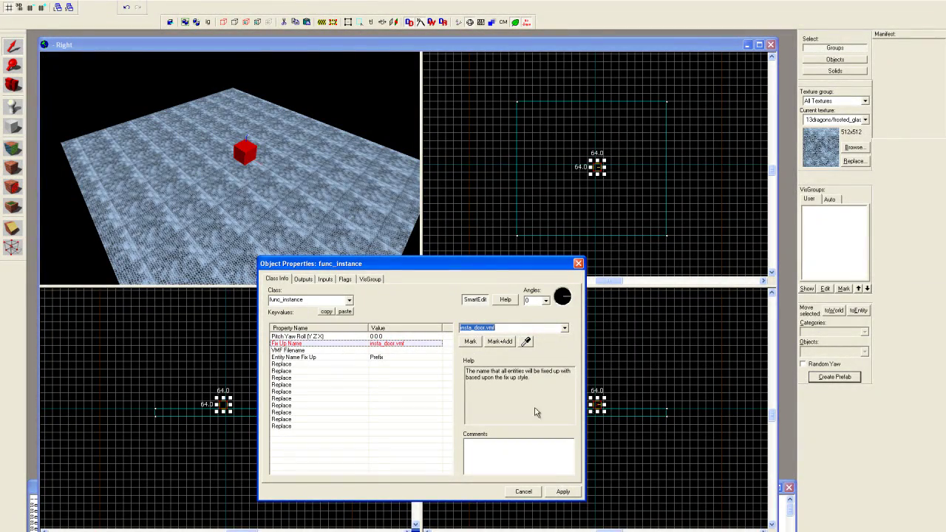
{"action": "left_click", "coordinate": [562, 492]}
{"action": "left_click_drag", "start_coordinate": [462, 270], "coordinate": [476, 270]}
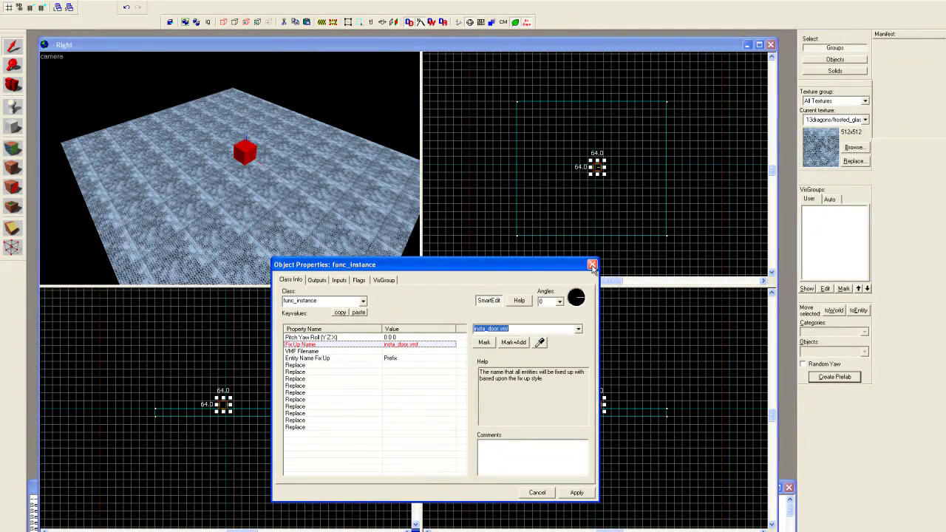
{"action": "left_click", "coordinate": [592, 264]}
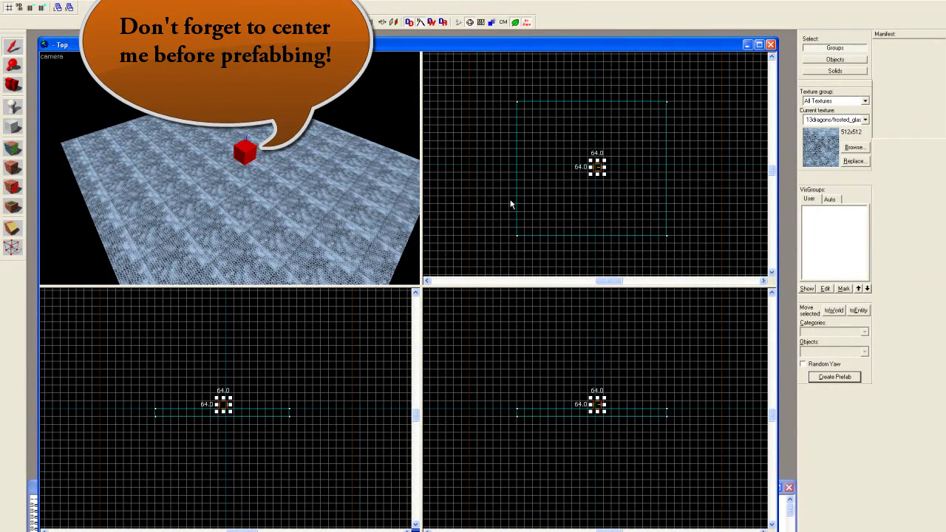
Centre the func_instance on the origin in the top and side views
{"action": "scroll", "coordinate": [600, 166], "scroll_direction": "up", "scroll_amount": 3}
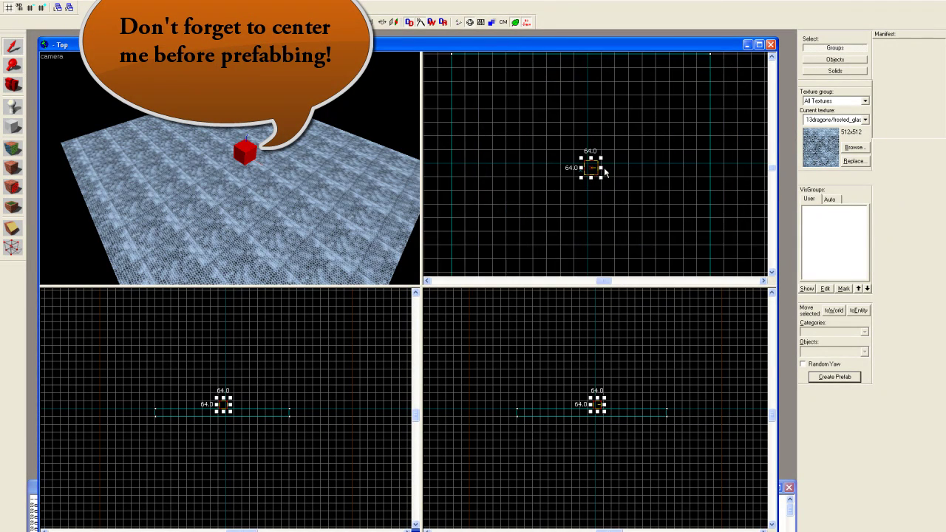
{"action": "scroll", "coordinate": [598, 166], "scroll_direction": "up", "scroll_amount": 2}
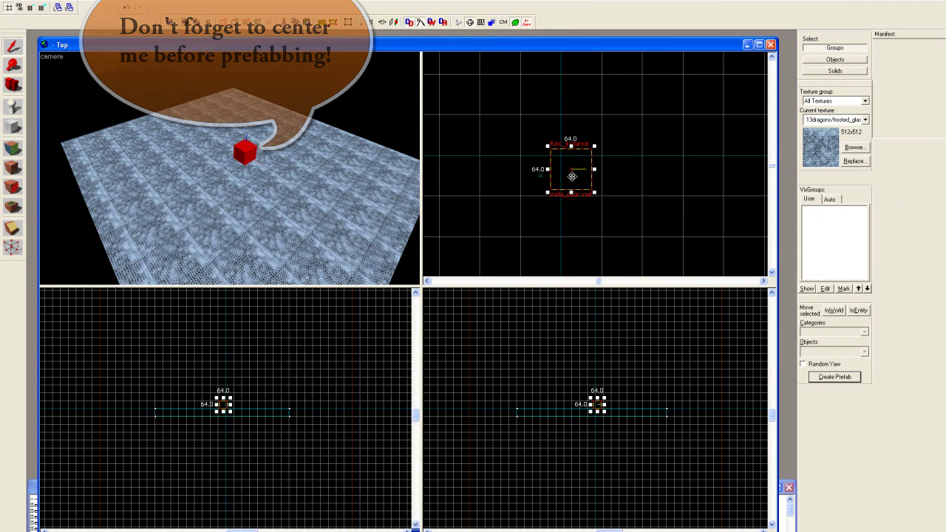
{"action": "left_click_drag", "start_coordinate": [574, 176], "coordinate": [569, 165]}
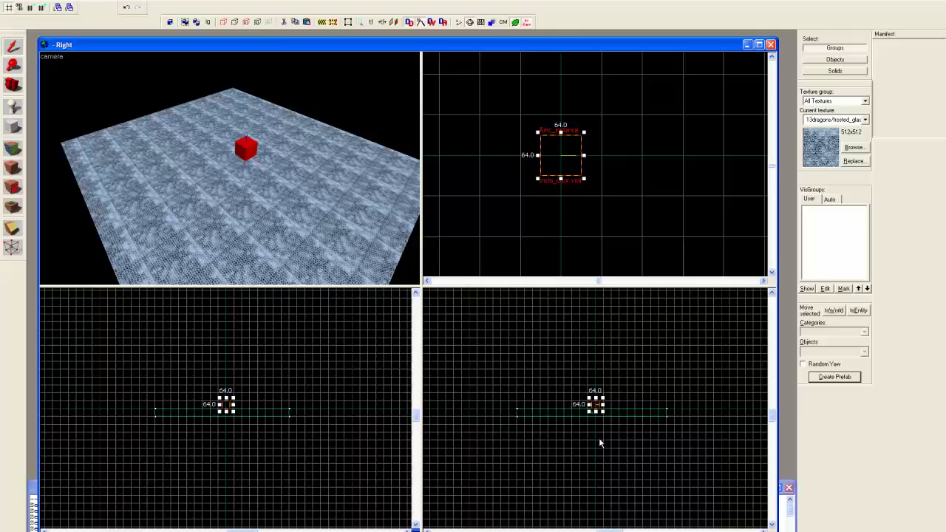
{"action": "scroll", "coordinate": [596, 391], "scroll_direction": "up", "scroll_amount": 4}
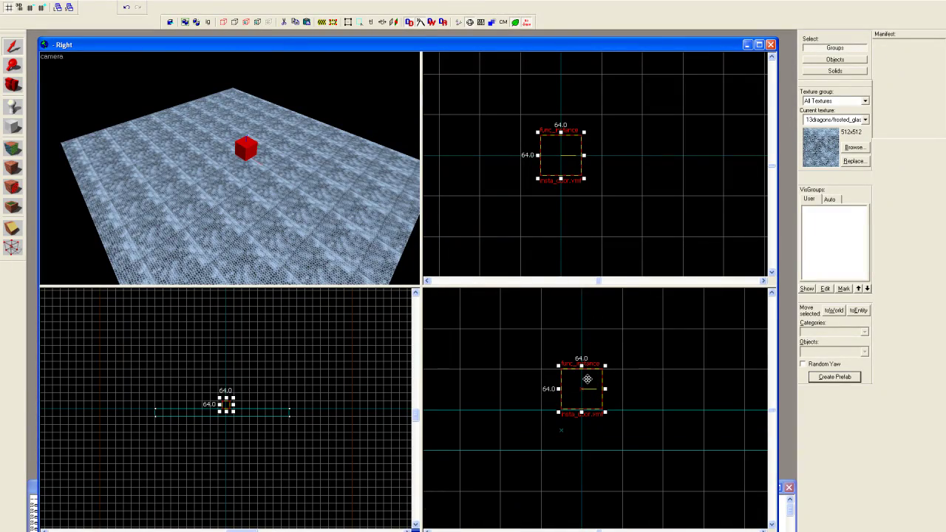
{"action": "left_click_drag", "start_coordinate": [583, 387], "coordinate": [586, 395]}
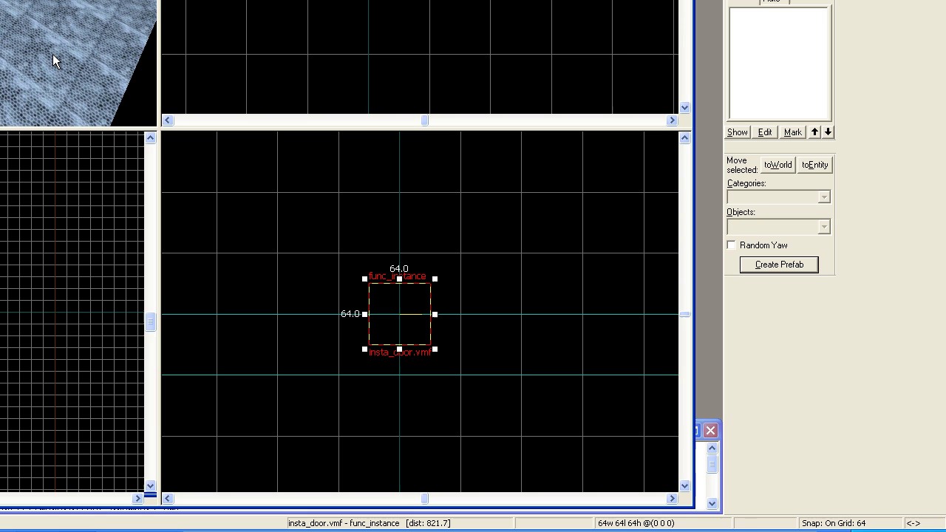
Create a prefab from the centred func_instance, saving it under the existing file name insta_door.vmf
{"action": "left_click", "coordinate": [773, 266]}
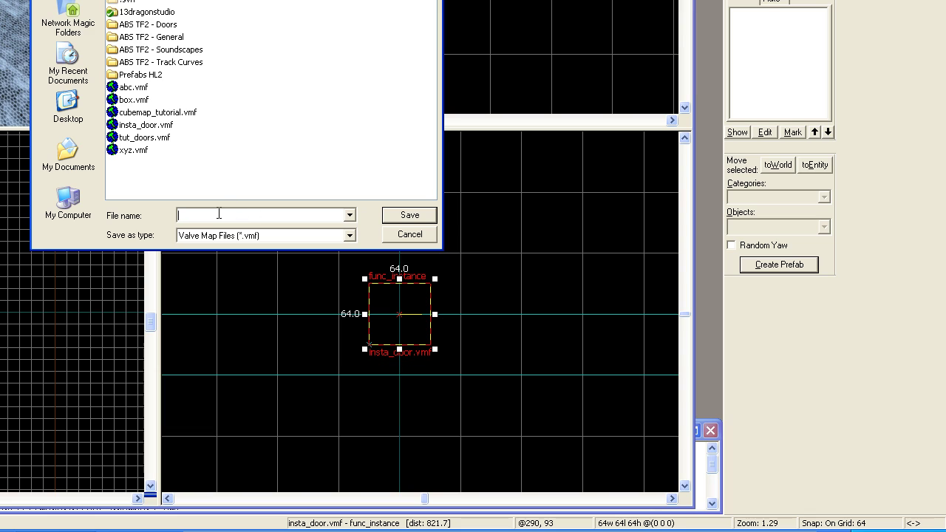
{"action": "left_click", "coordinate": [141, 126]}
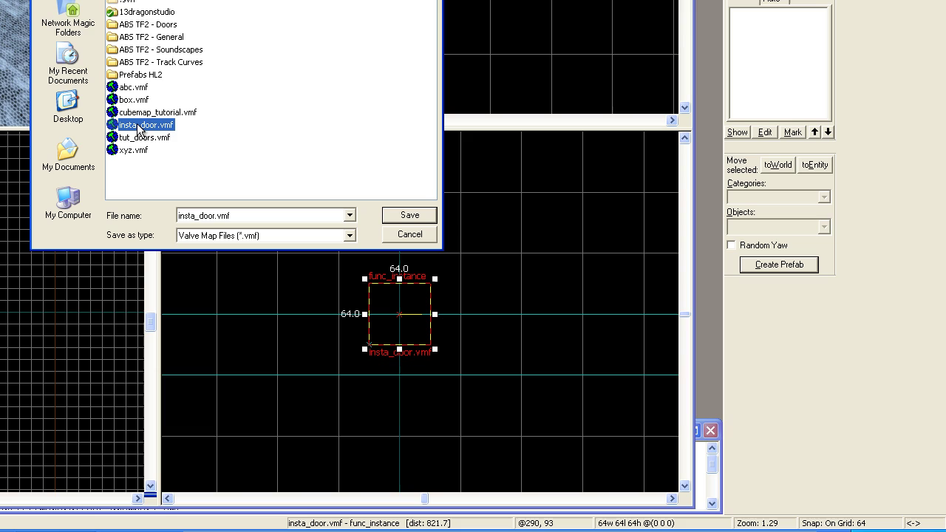
{"action": "left_click", "coordinate": [259, 215]}
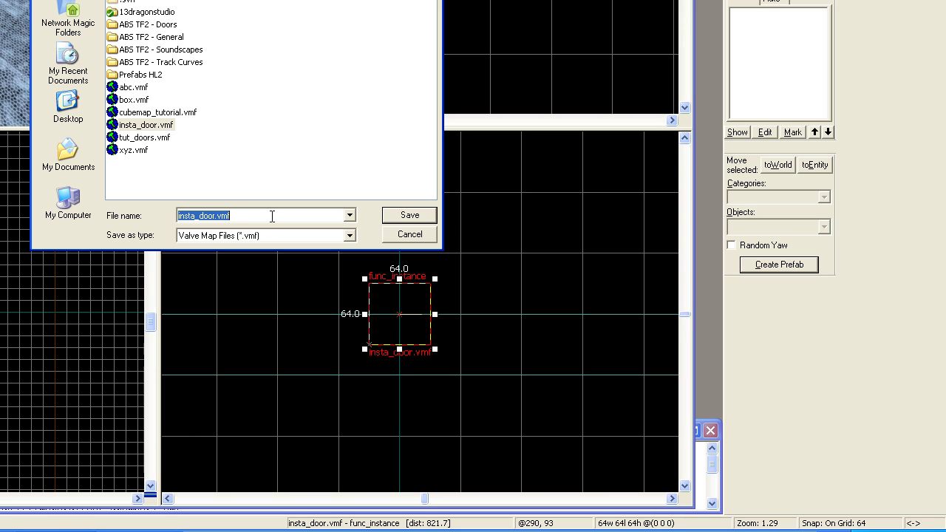
{"action": "left_click", "coordinate": [272, 215]}
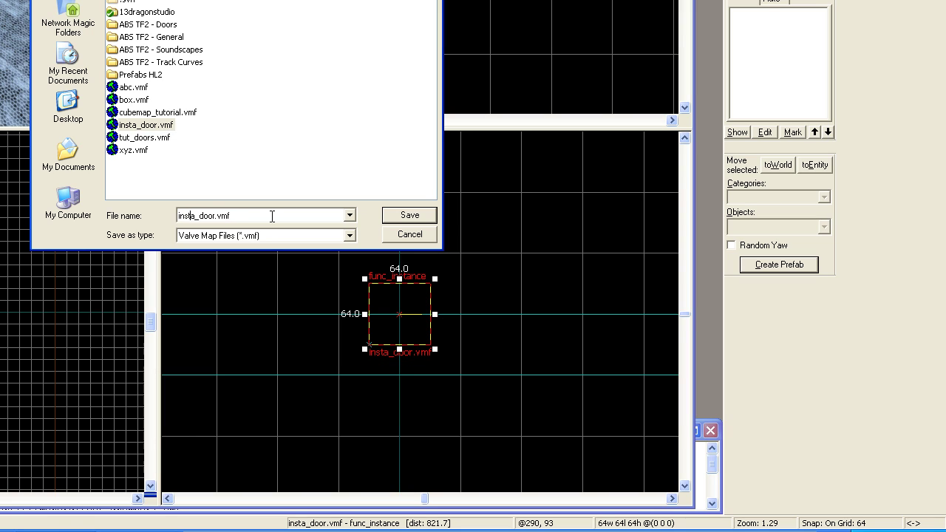
{"action": "left_click", "coordinate": [401, 215]}
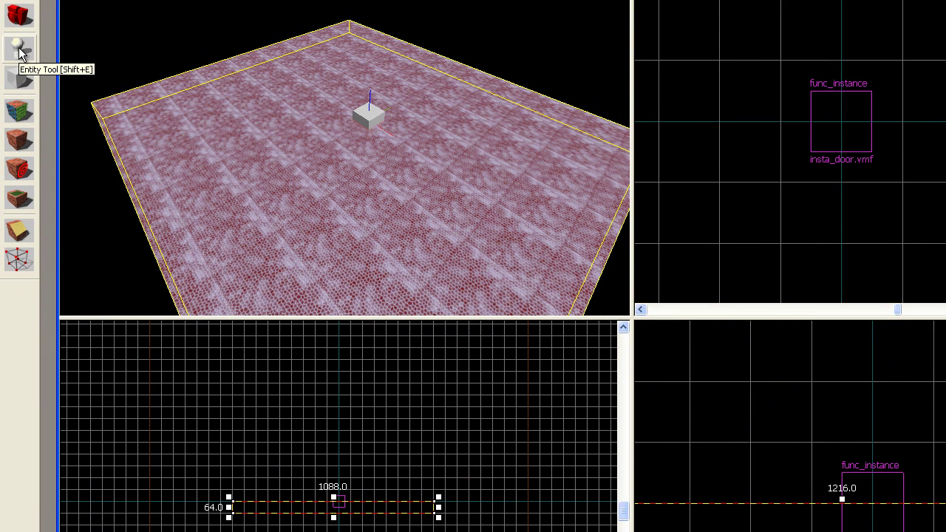
Insert a prefab from the Prefabs category at the func_instance on the floor
{"action": "left_click", "coordinate": [20, 50]}
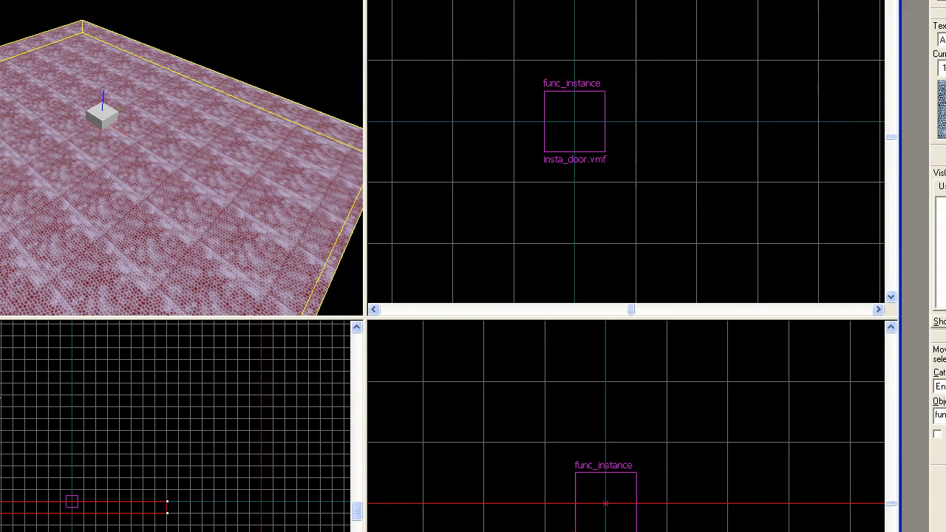
{"action": "left_click", "coordinate": [824, 387]}
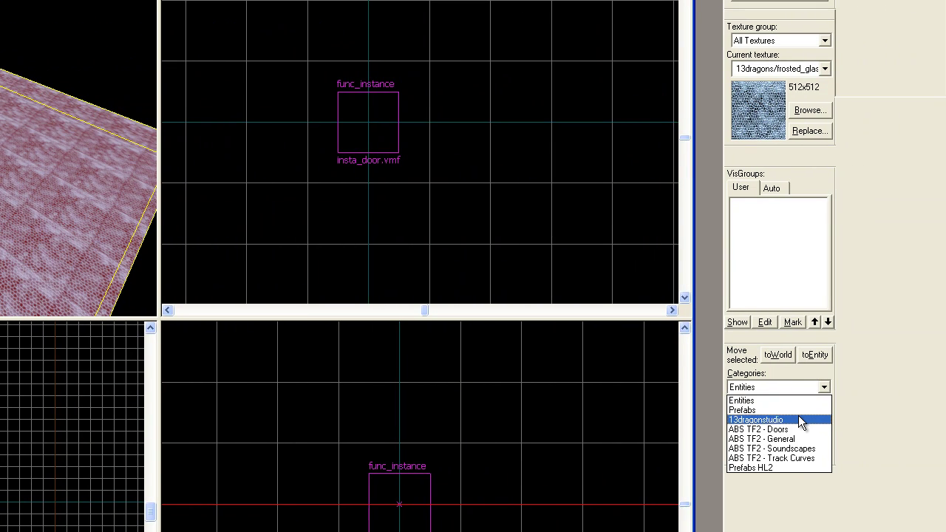
{"action": "left_click", "coordinate": [794, 409]}
{"action": "left_click", "coordinate": [825, 416]}
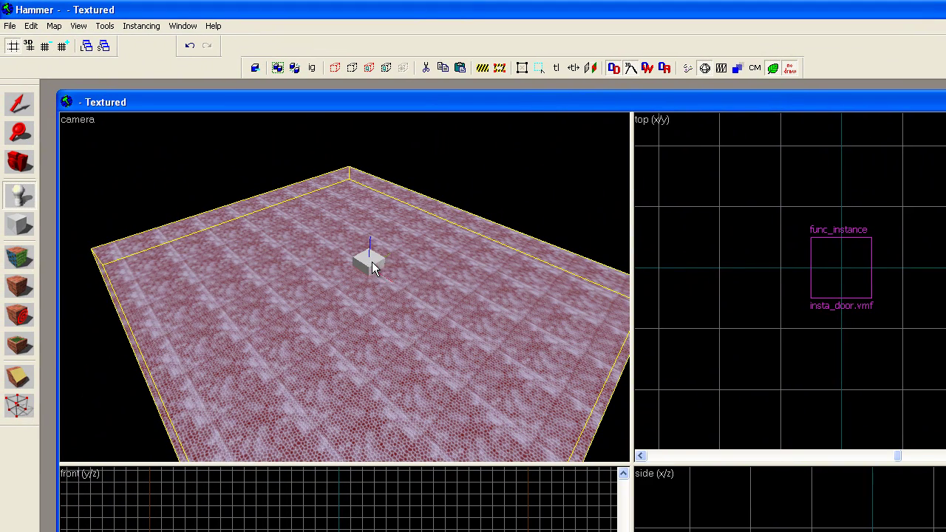
{"action": "left_click", "coordinate": [371, 262]}
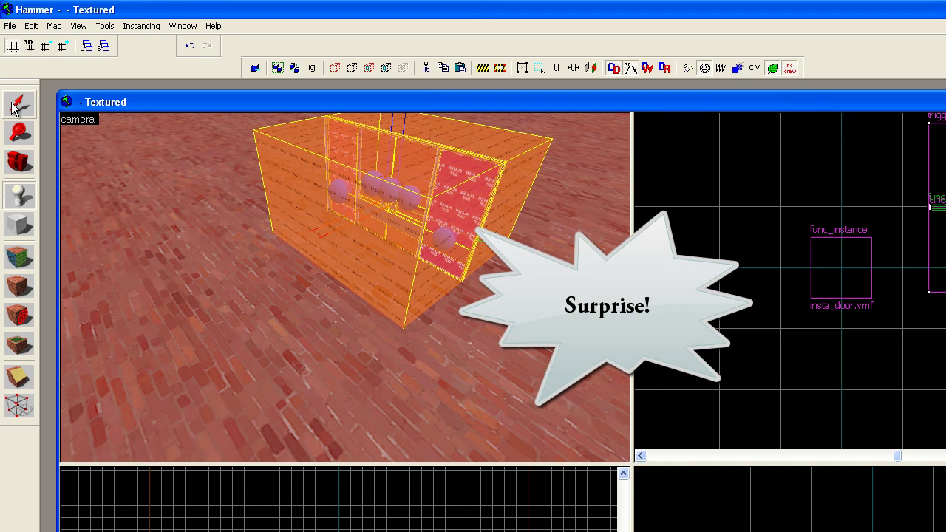
Undo the last two New Prefab operations
{"action": "left_click", "coordinate": [31, 26]}
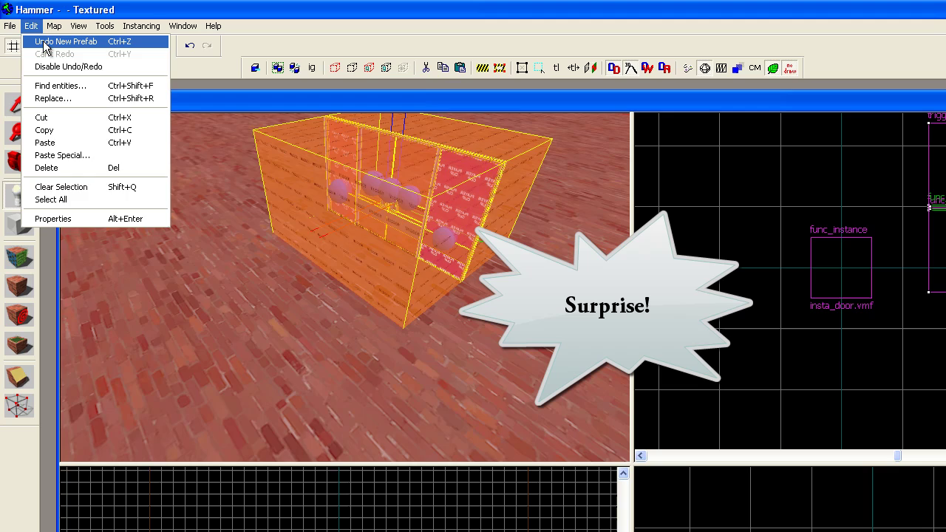
{"action": "left_click", "coordinate": [65, 42]}
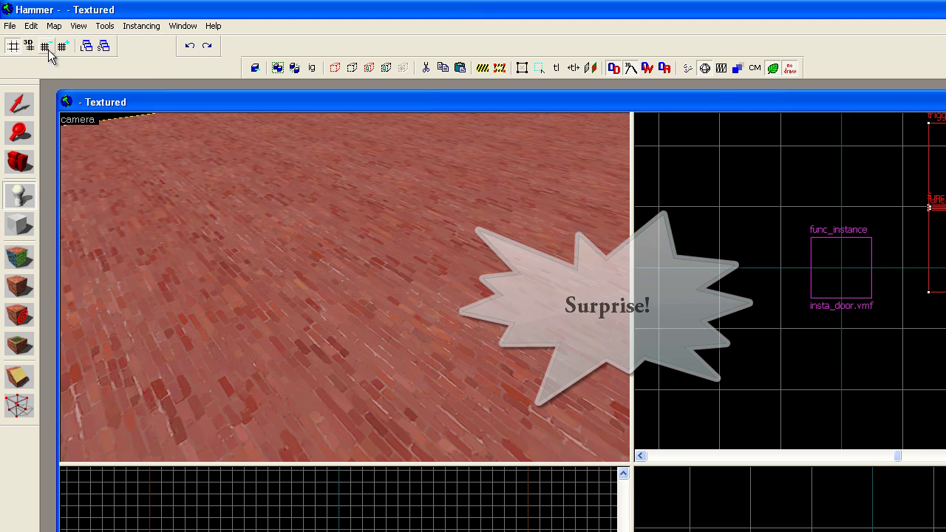
{"action": "left_click", "coordinate": [31, 26]}
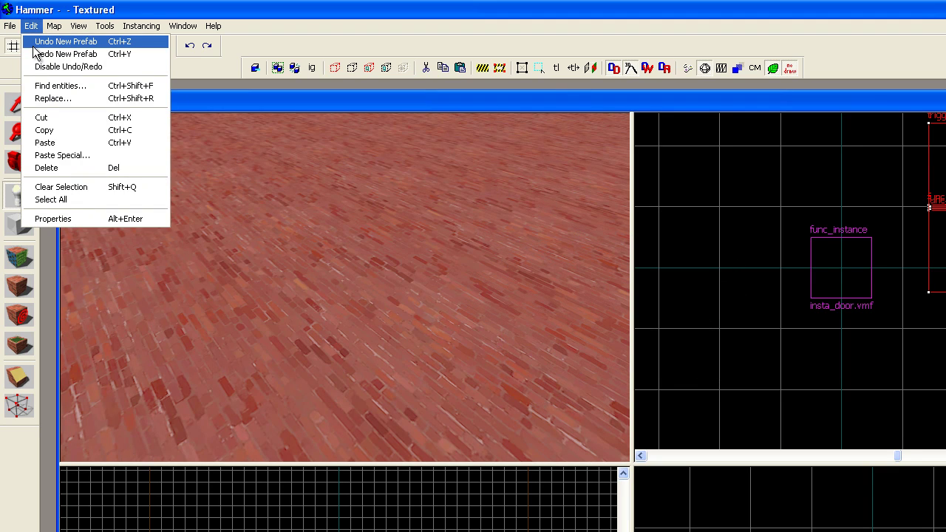
{"action": "left_click", "coordinate": [65, 42]}
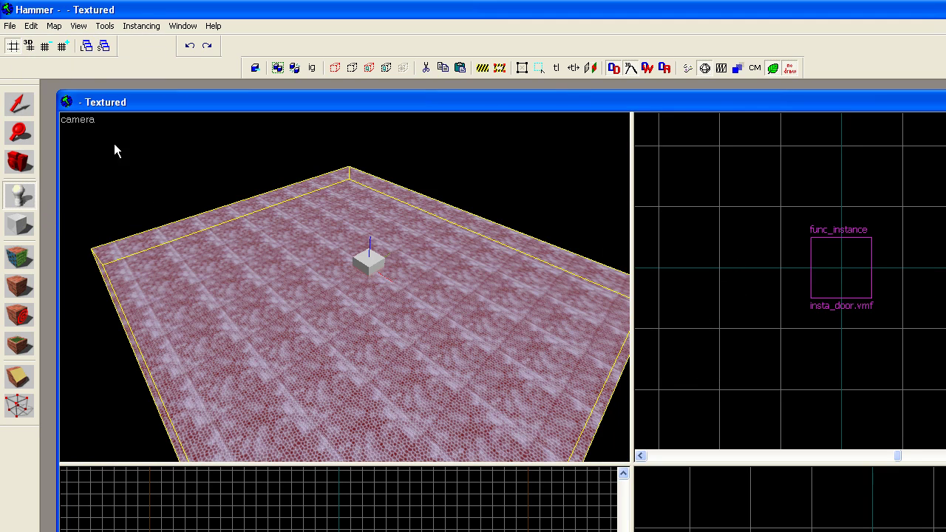
Delete the func_instance from the middle of the floor
{"action": "left_click", "coordinate": [19, 107]}
{"action": "left_click", "coordinate": [373, 270]}
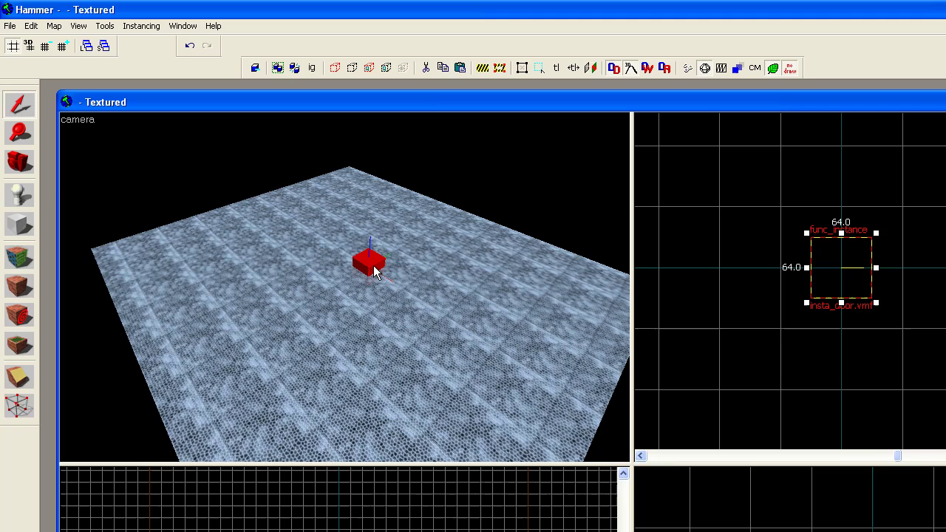
{"action": "key", "text": "Delete"}
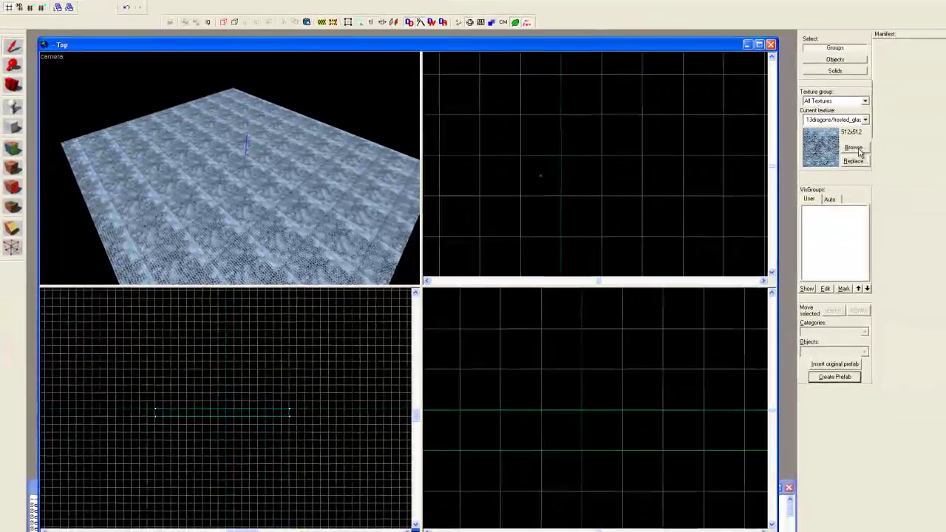
Choose the 13dragons street cobble texture and outline a new block 256 by 128 units beside the origin in the top view
{"action": "left_click", "coordinate": [855, 148]}
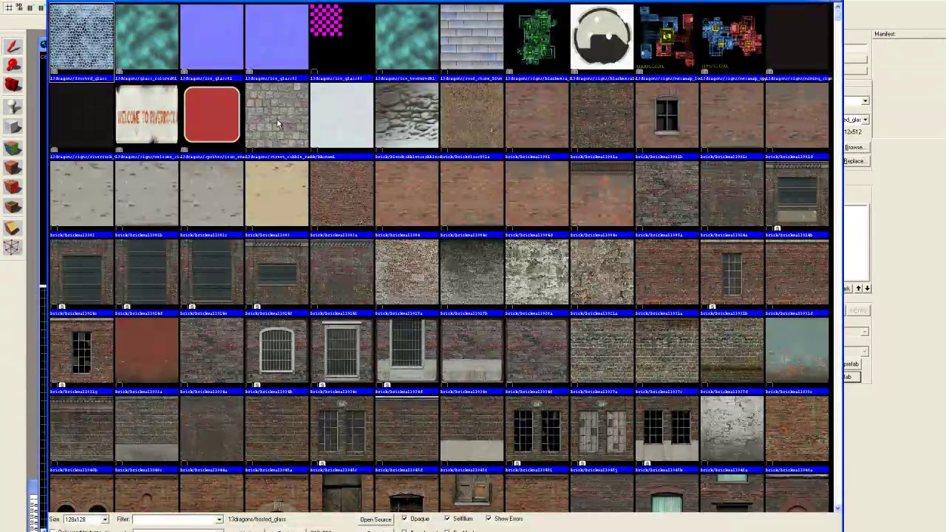
{"action": "double_click", "coordinate": [276, 120]}
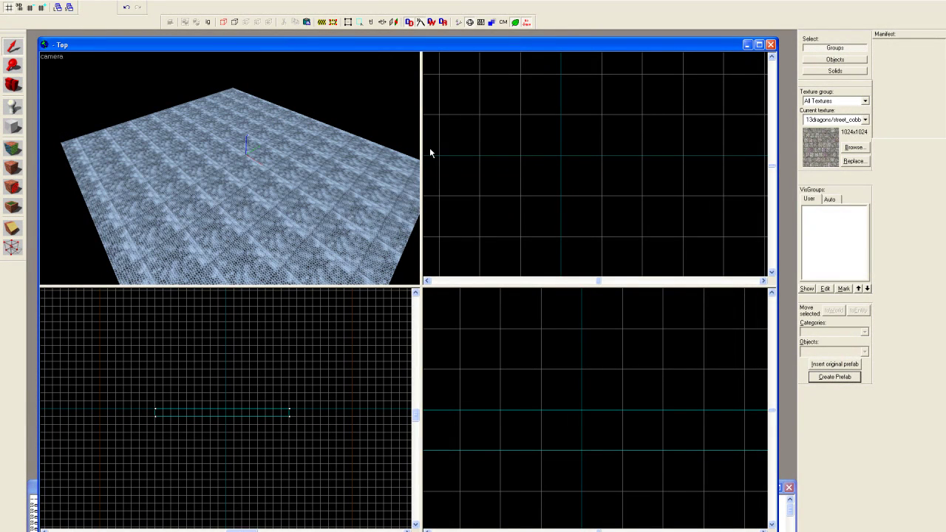
{"action": "left_click", "coordinate": [13, 127]}
{"action": "scroll", "coordinate": [506, 207], "scroll_direction": "down", "scroll_amount": 3}
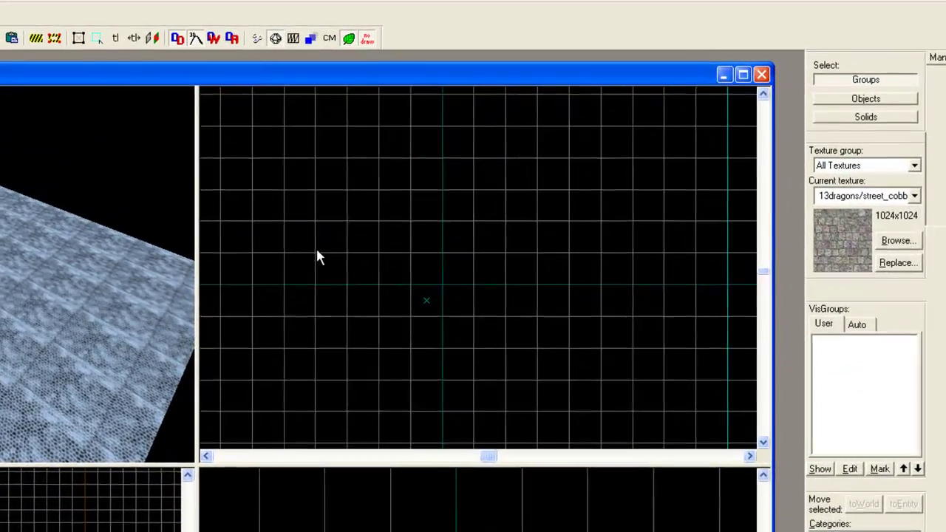
{"action": "left_click_drag", "start_coordinate": [496, 155], "coordinate": [554, 203]}
{"action": "left_click_drag", "start_coordinate": [412, 332], "coordinate": [436, 321]}
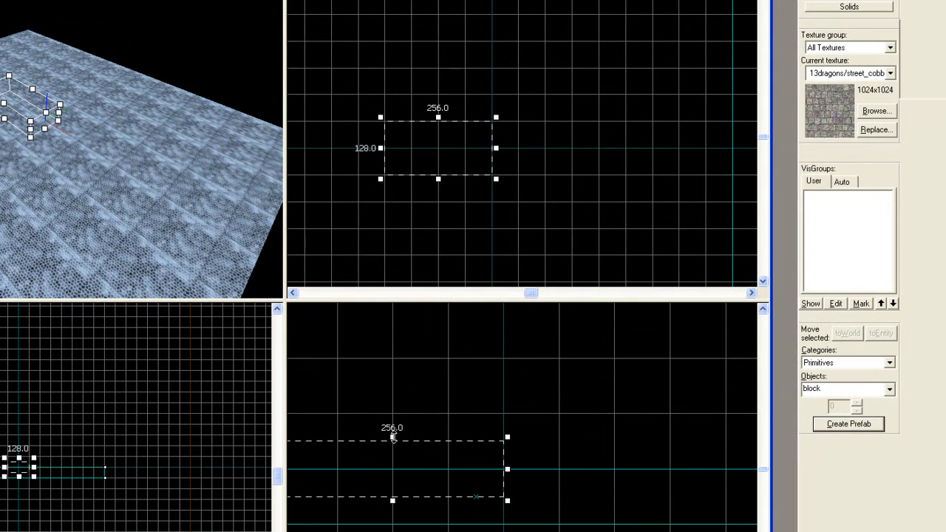
Rest the block outline's base on the floor surface and set its height to 192 units in the side view
{"action": "left_click_drag", "start_coordinate": [394, 439], "coordinate": [393, 356]}
{"action": "left_click_drag", "start_coordinate": [393, 501], "coordinate": [389, 470]}
{"action": "scroll", "coordinate": [553, 436], "scroll_direction": "down", "scroll_amount": 2}
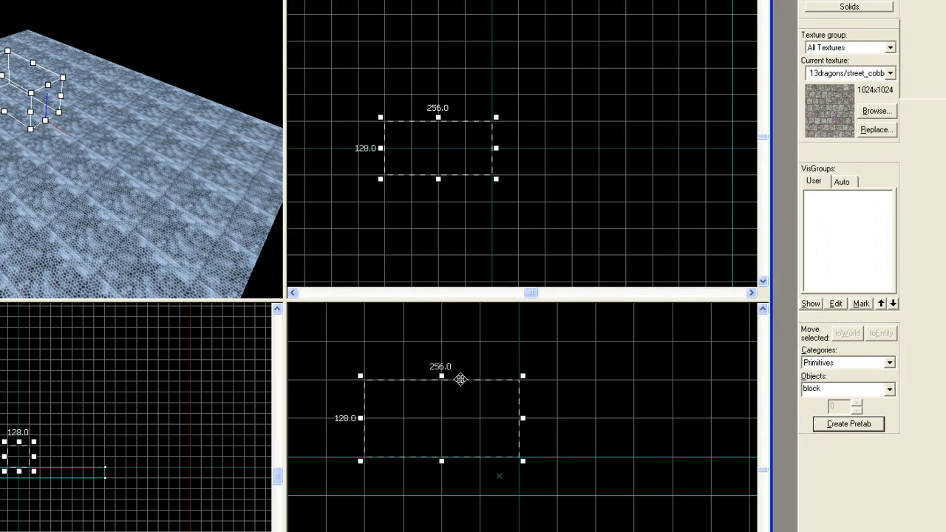
{"action": "left_click_drag", "start_coordinate": [441, 377], "coordinate": [437, 354]}
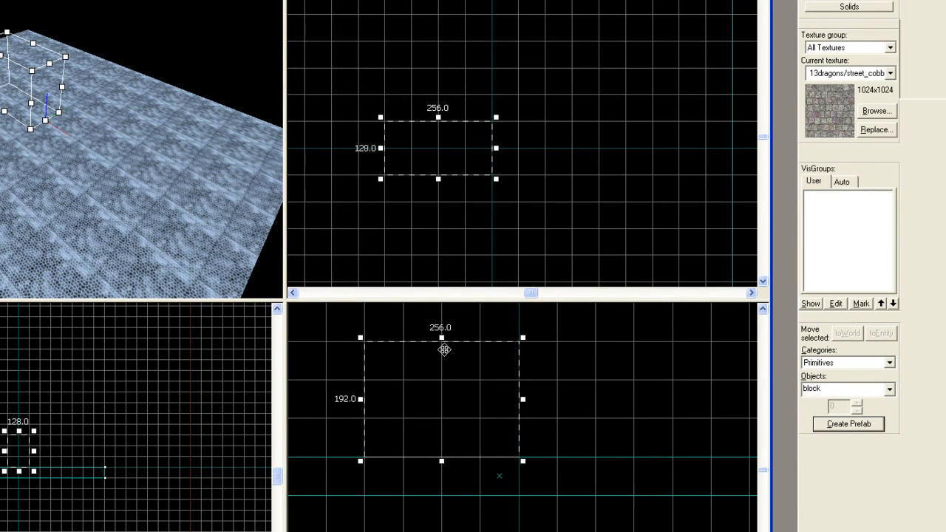
Refine the grid by two levels and thin the block outline to 32 units, centred on the axis in the top view
{"action": "key", "text": "bracketleft"}
{"action": "key", "text": "bracketleft"}
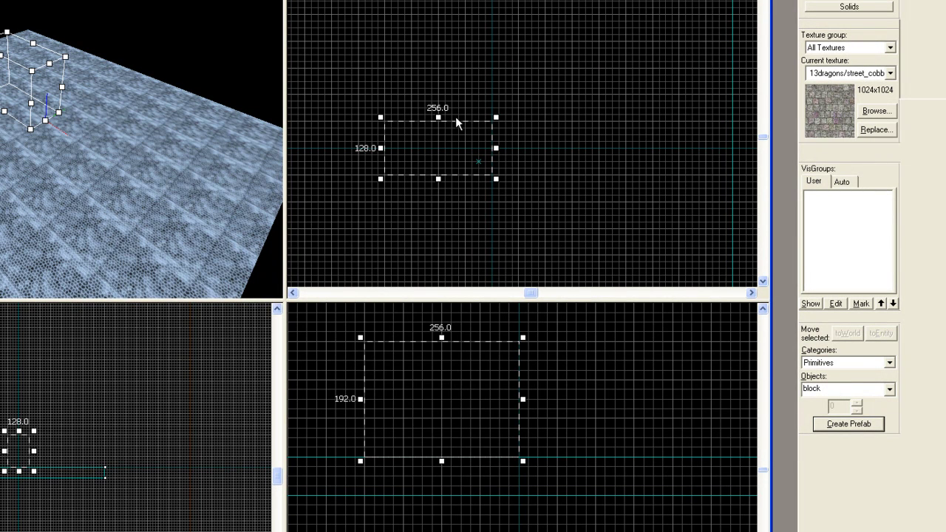
{"action": "left_click_drag", "start_coordinate": [438, 118], "coordinate": [440, 138]}
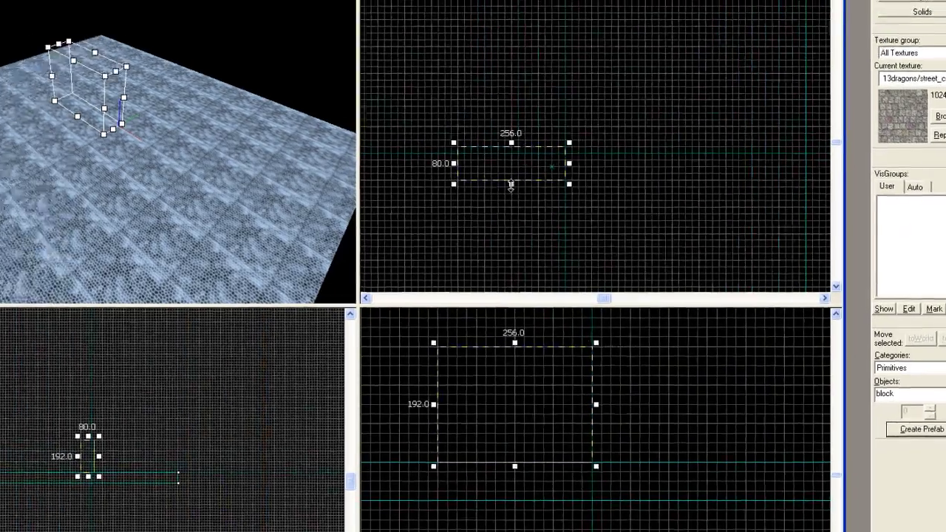
{"action": "left_click_drag", "start_coordinate": [441, 180], "coordinate": [435, 165]}
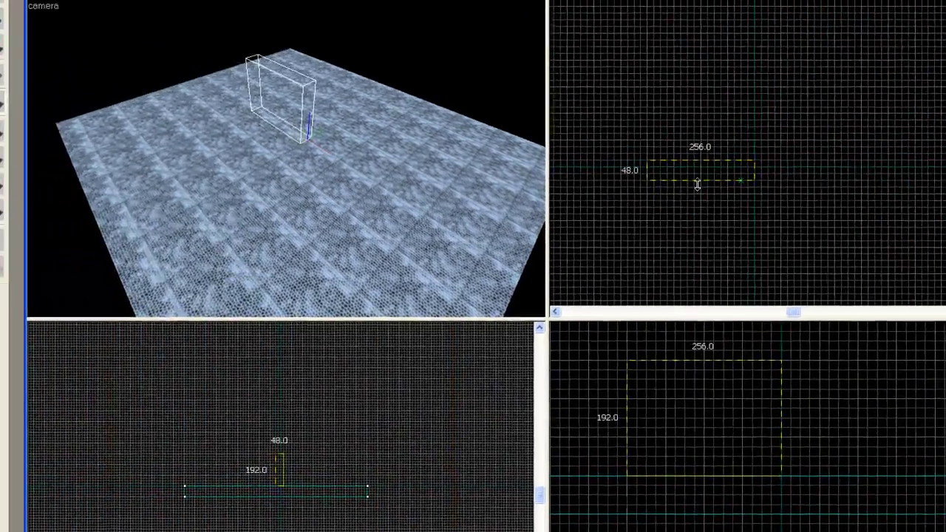
{"action": "left_click_drag", "start_coordinate": [697, 185], "coordinate": [695, 182]}
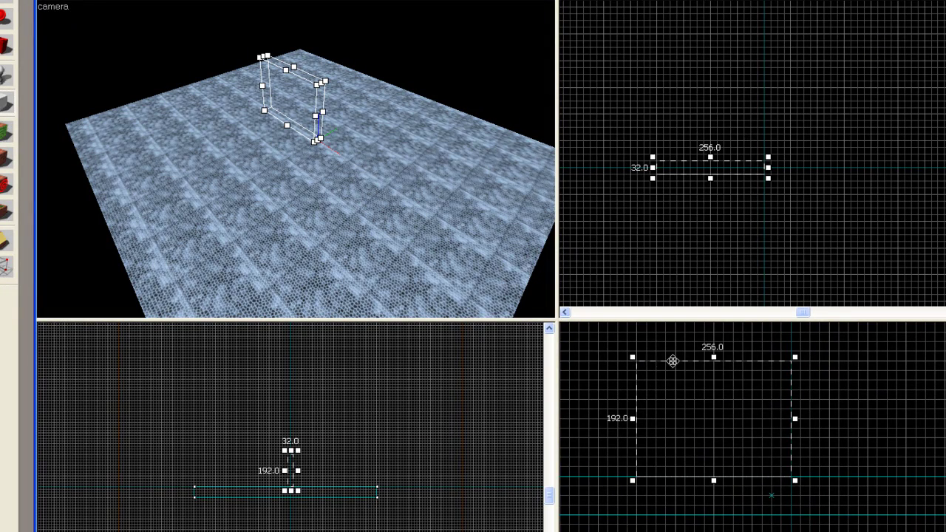
Shorten the block outline's width to 128 units, keeping its edge at the origin, and create the block
{"action": "left_click_drag", "start_coordinate": [632, 357], "coordinate": [672, 357]}
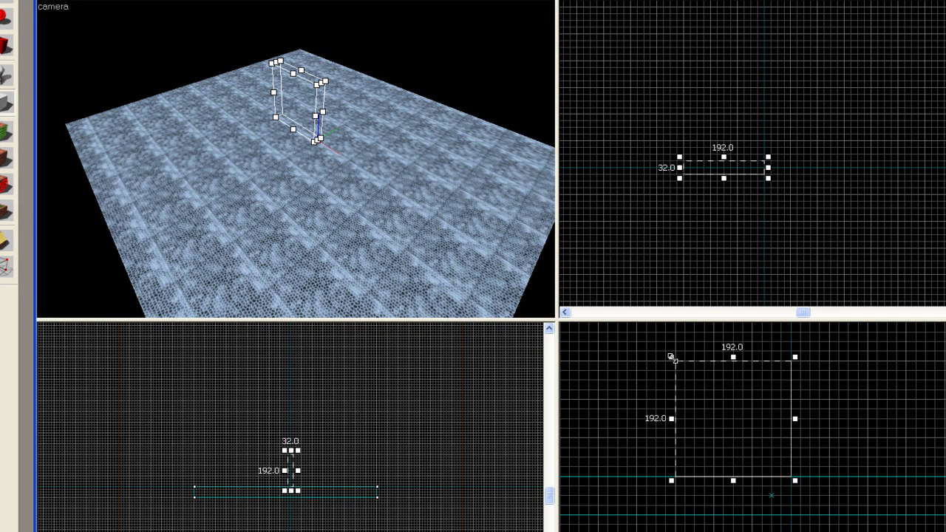
{"action": "left_click_drag", "start_coordinate": [671, 357], "coordinate": [709, 357]}
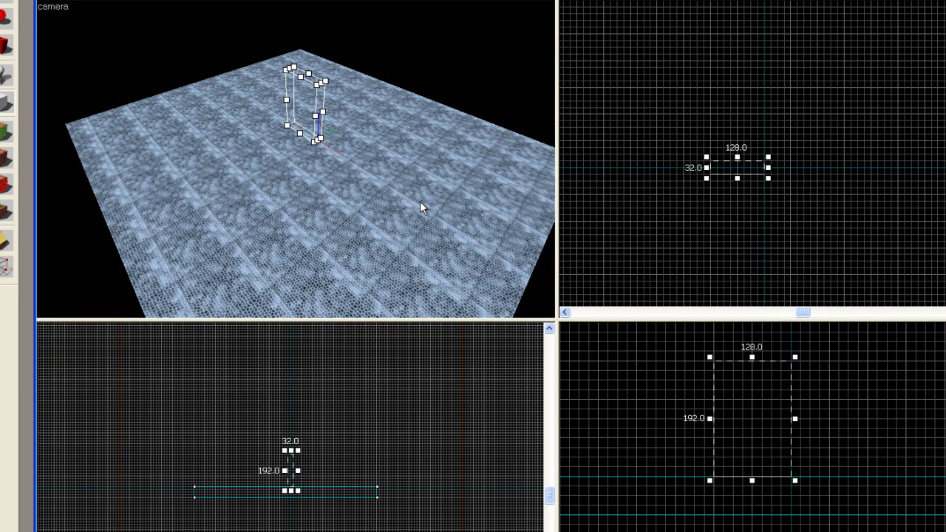
{"action": "key", "text": "Return"}
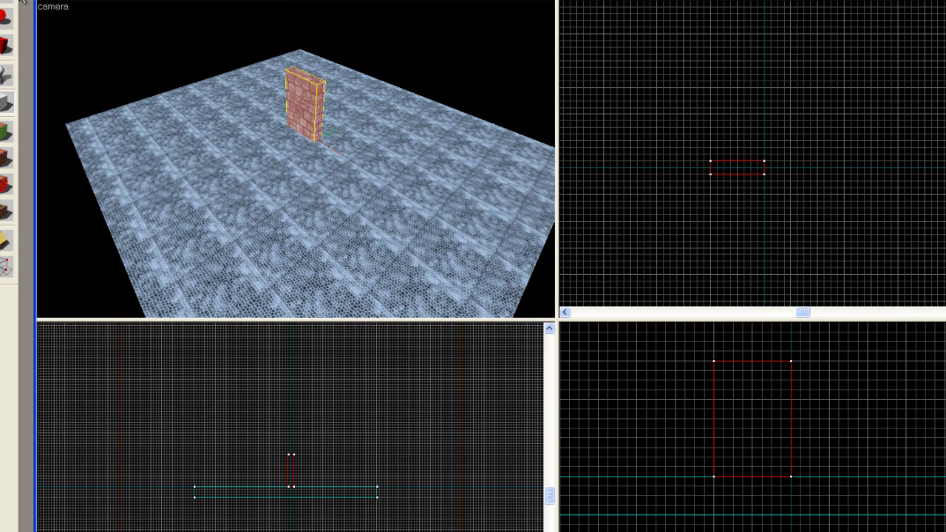
Tie the cobble block to an entity and apply the func_door class
{"action": "key", "text": "shift+s"}
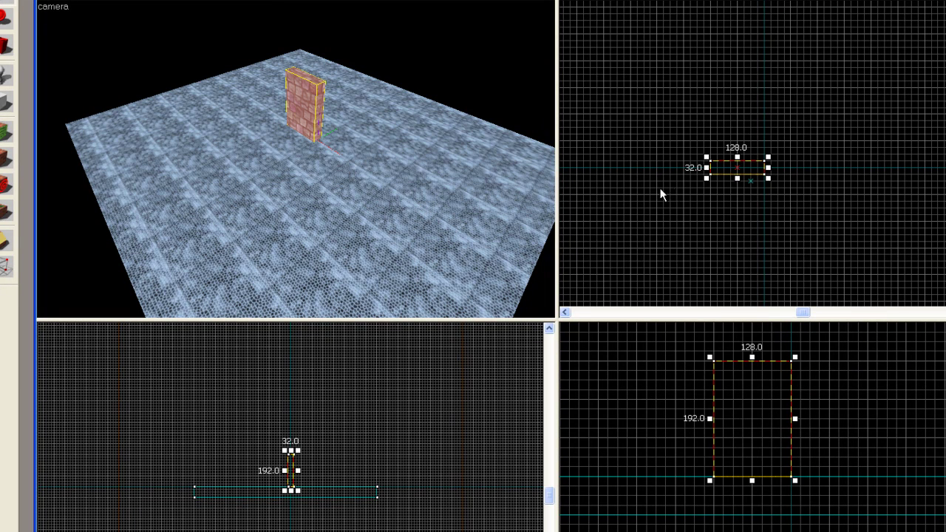
{"action": "right_click", "coordinate": [722, 164]}
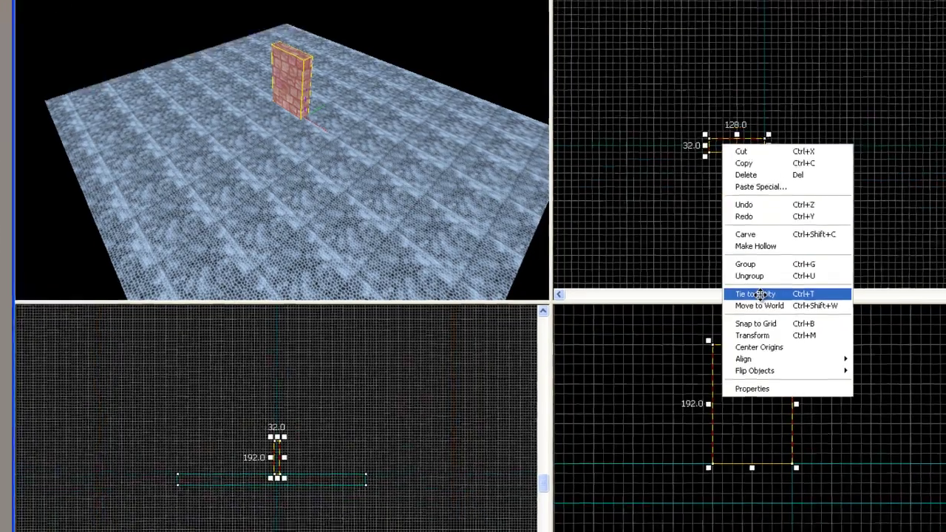
{"action": "left_click", "coordinate": [755, 311]}
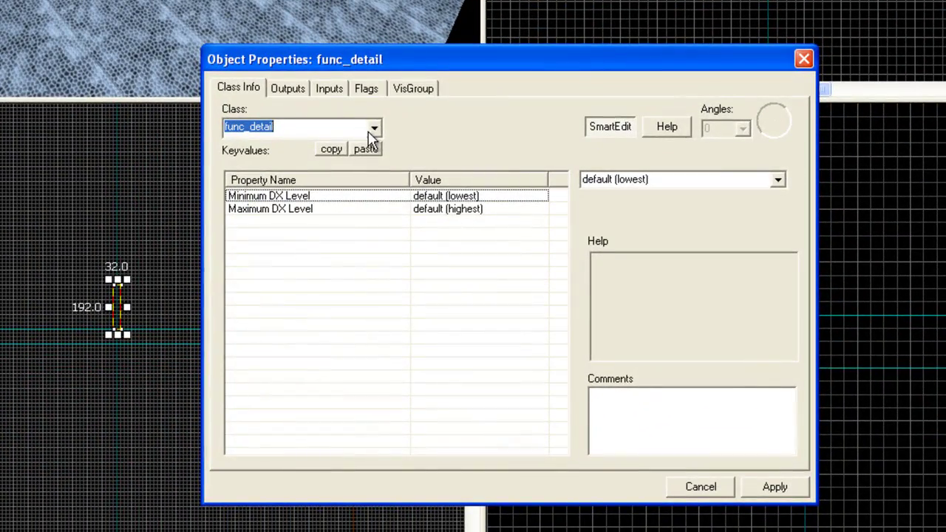
{"action": "left_click", "coordinate": [374, 128]}
{"action": "left_click", "coordinate": [358, 158]}
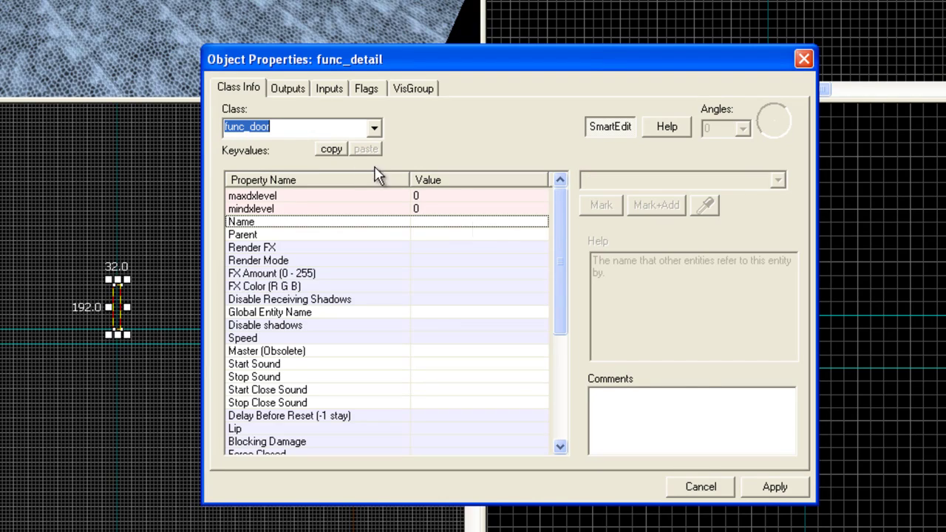
{"action": "left_click", "coordinate": [773, 488]}
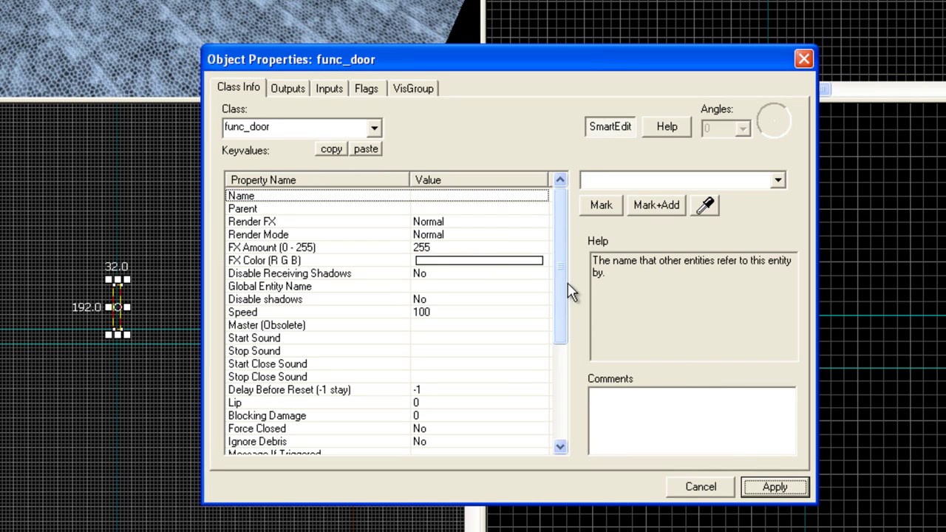
Set the func_door's name to Door
{"action": "left_click", "coordinate": [470, 192]}
{"action": "left_click", "coordinate": [603, 181]}
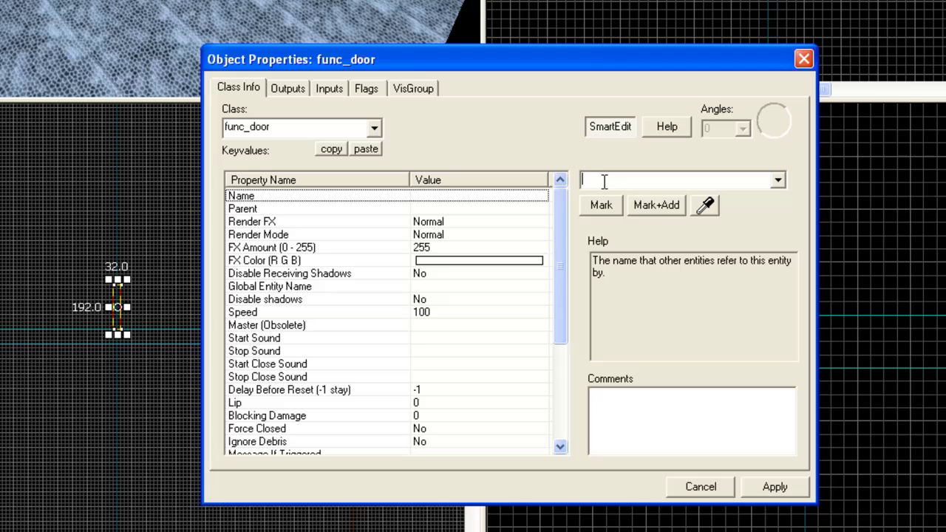
{"action": "type", "text": "Door"}
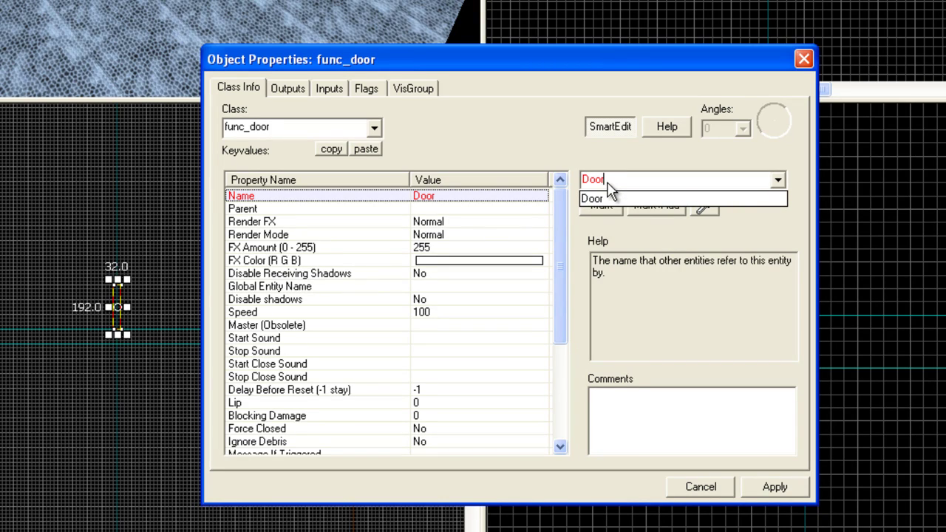
{"action": "left_click", "coordinate": [613, 197]}
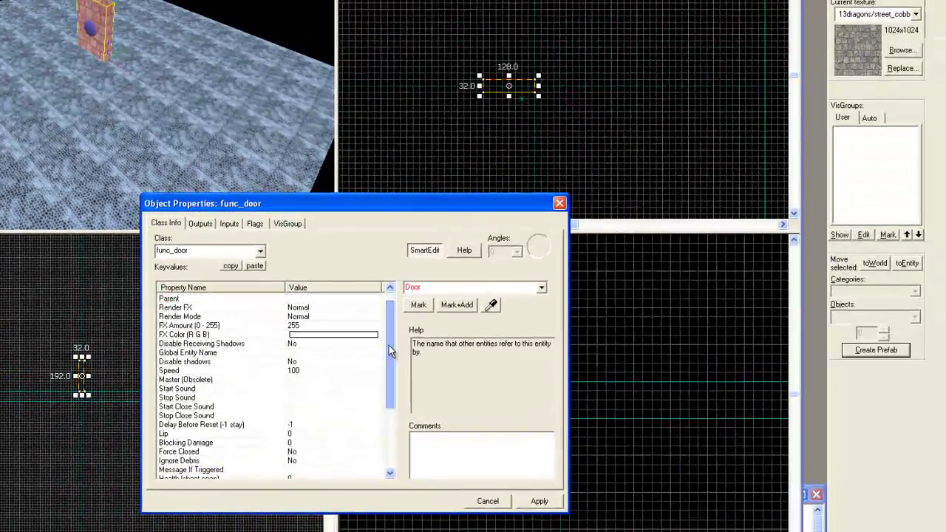
{"action": "left_click_drag", "start_coordinate": [559, 264], "coordinate": [560, 355]}
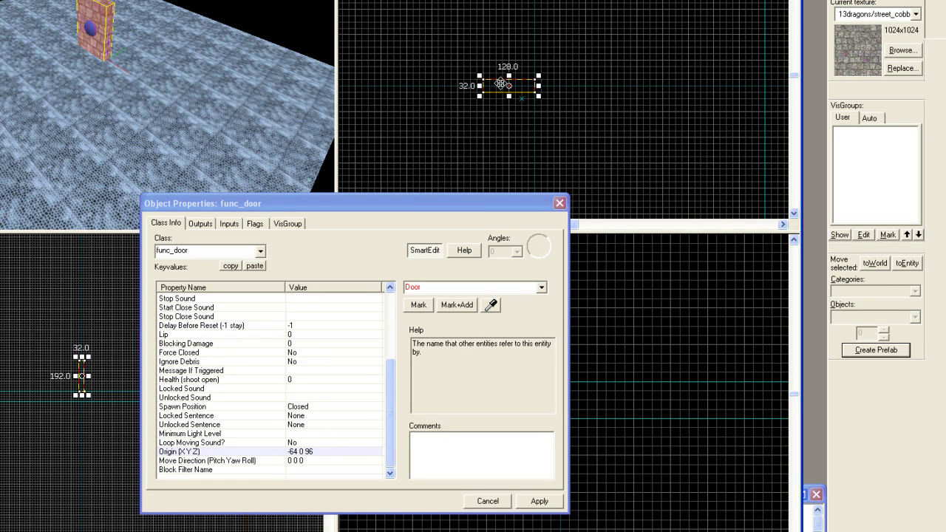
Clone the door so the copy sits flush against it across the origin in the top view, and apply the name Door to the copy
{"action": "left_click_drag", "start_coordinate": [501, 83], "coordinate": [551, 82], "text": "shift"}
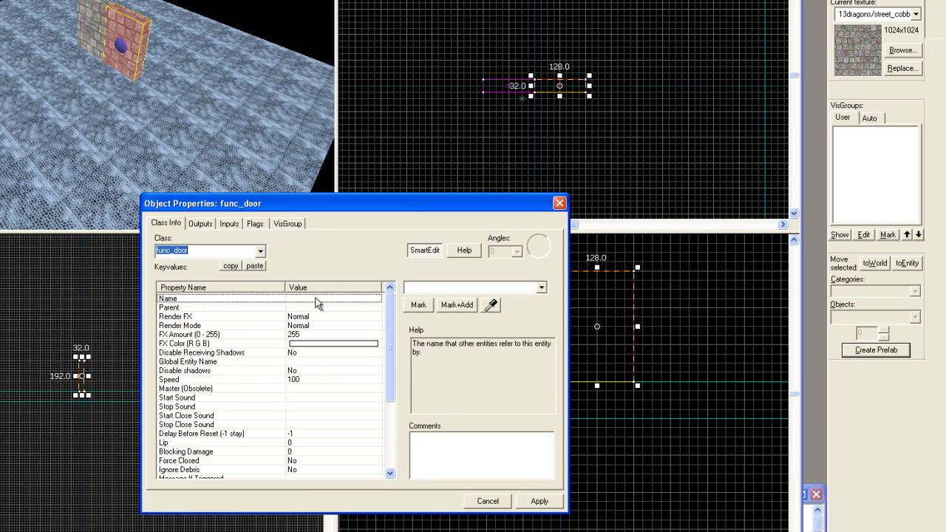
{"action": "left_click", "coordinate": [87, 31]}
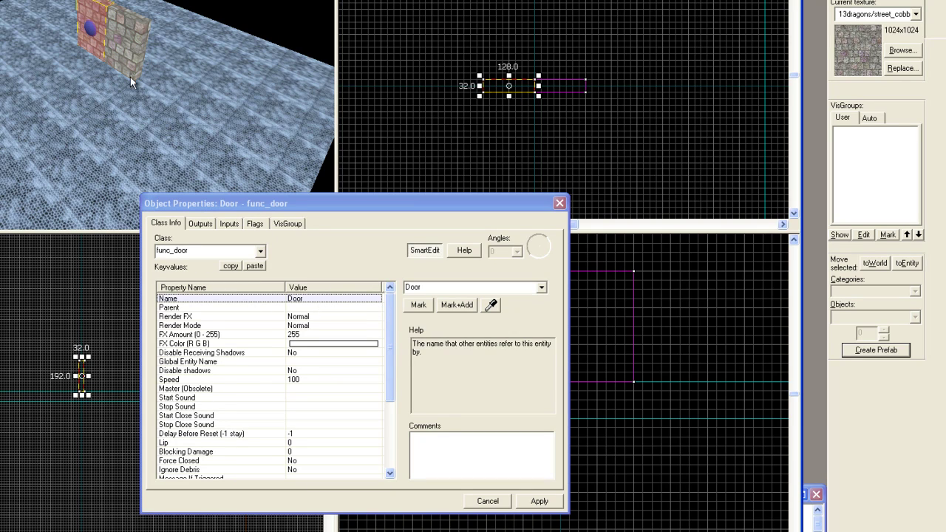
{"action": "left_click", "coordinate": [130, 47]}
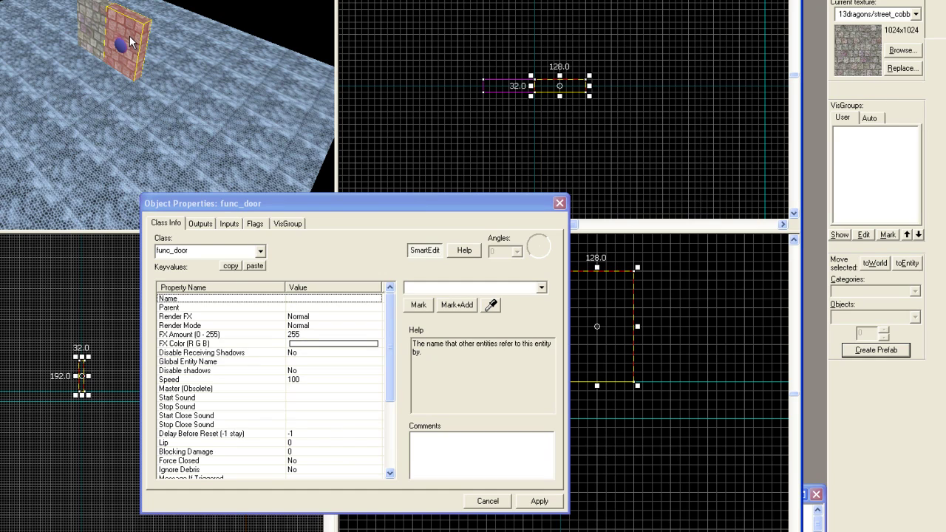
{"action": "left_click", "coordinate": [418, 289]}
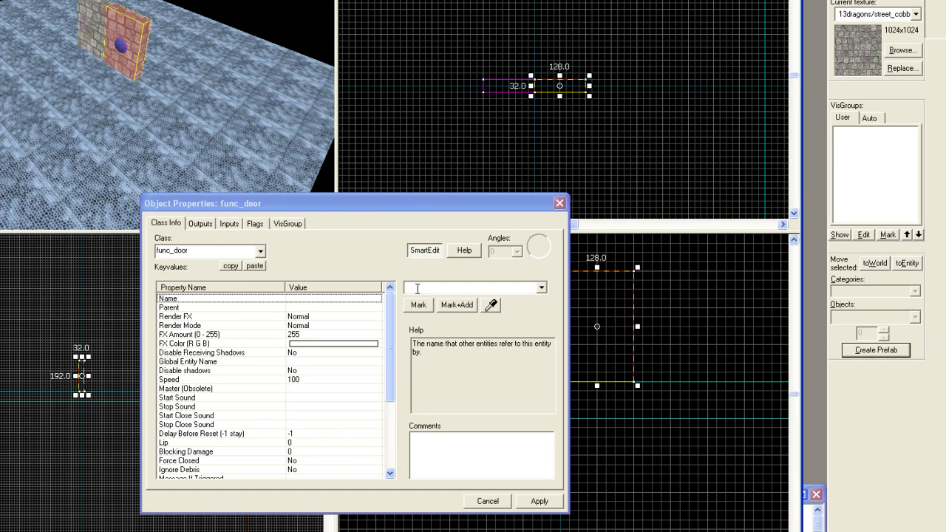
{"action": "left_click", "coordinate": [535, 290]}
{"action": "left_click", "coordinate": [509, 301]}
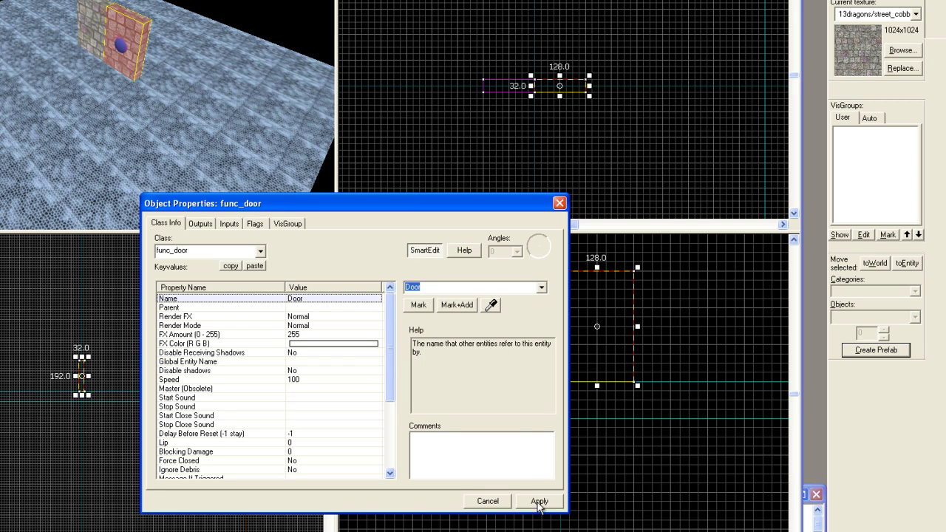
{"action": "left_click", "coordinate": [539, 502]}
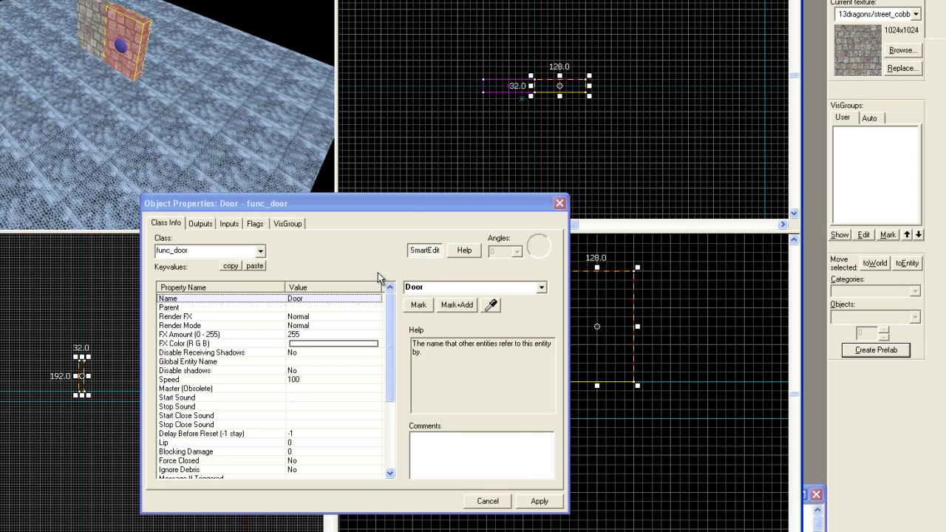
Set the move direction of the door on the negative X side of the origin to 0 180 0 and apply it
{"action": "left_click_drag", "start_coordinate": [388, 335], "coordinate": [353, 442]}
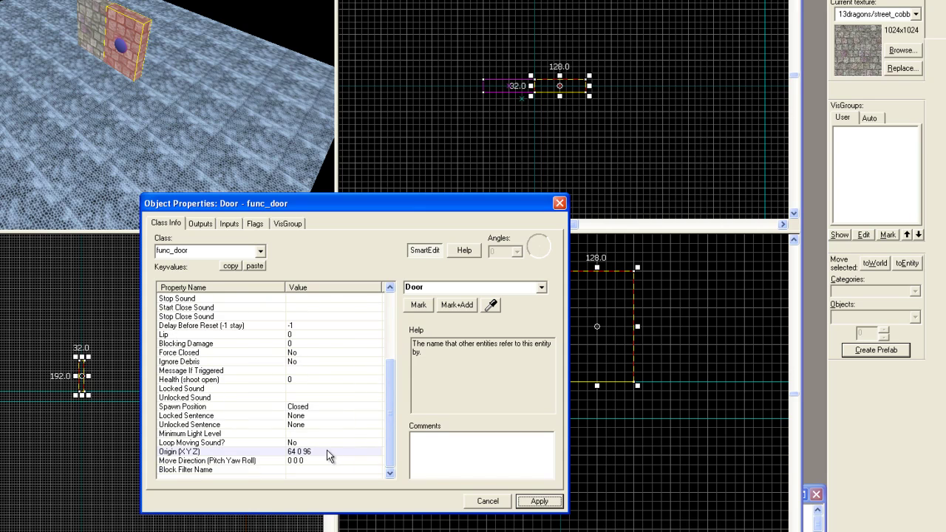
{"action": "left_click", "coordinate": [327, 461]}
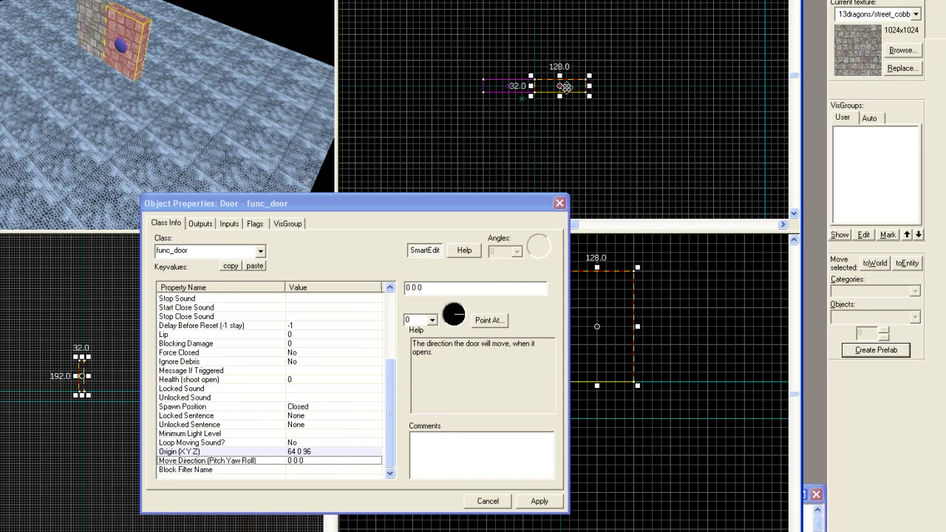
{"action": "left_click", "coordinate": [92, 26]}
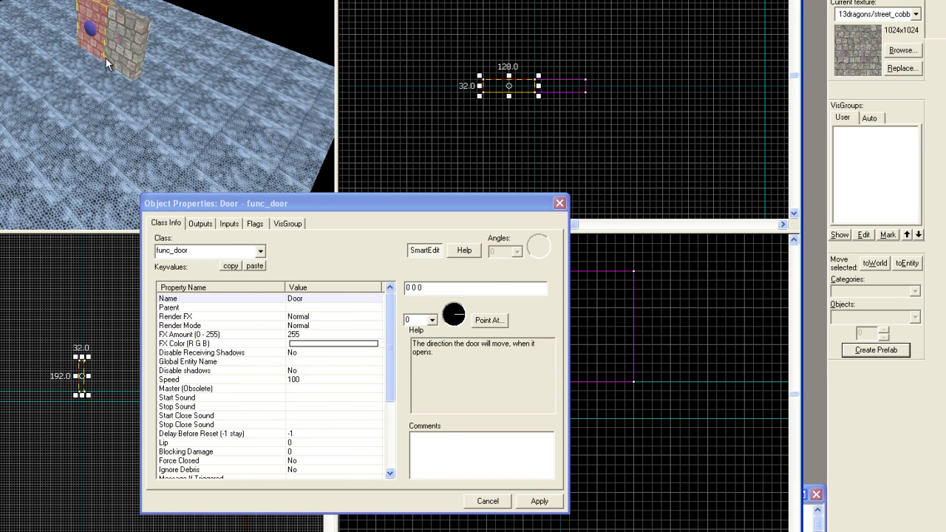
{"action": "double_click", "coordinate": [413, 321]}
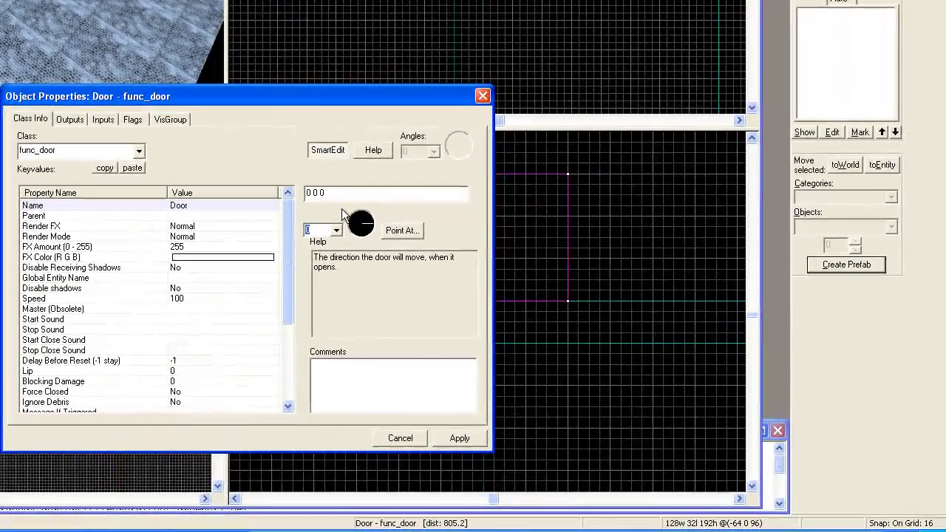
{"action": "key", "text": "BackSpace"}
{"action": "type", "text": "18"}
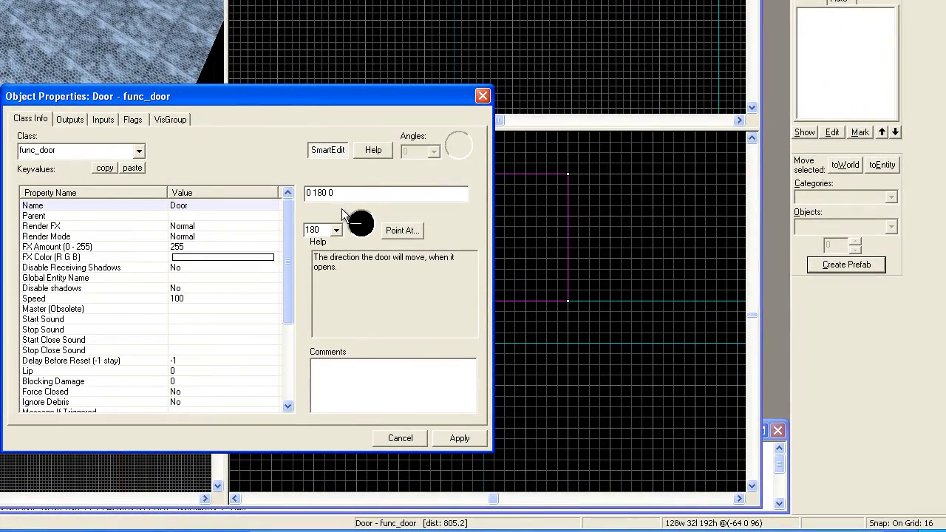
{"action": "left_click", "coordinate": [459, 438]}
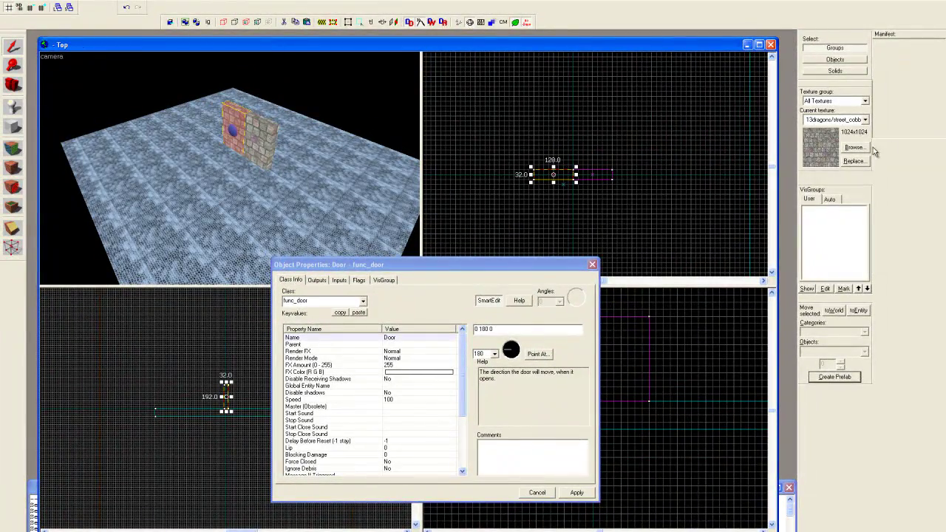
Filter the textures for "trig" and make tools/toolstrigger the current texture
{"action": "left_click", "coordinate": [859, 148]}
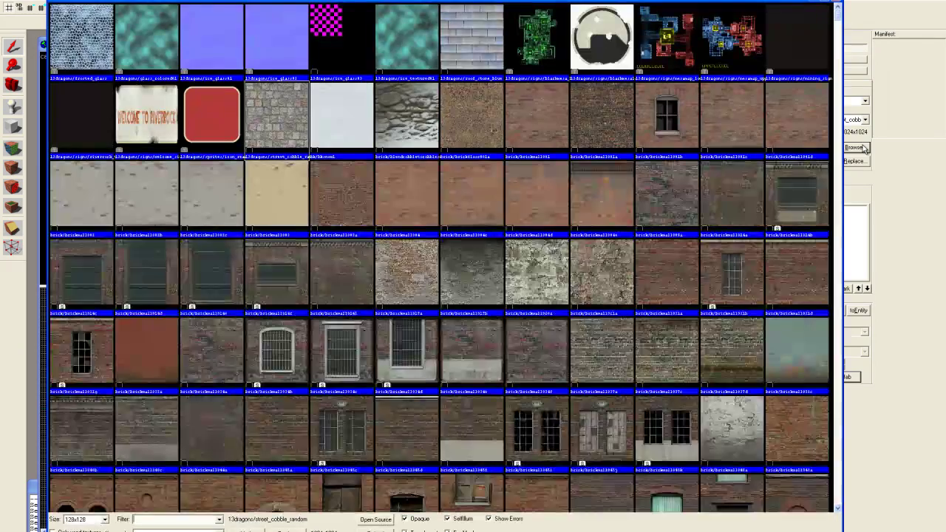
{"action": "left_click", "coordinate": [168, 518]}
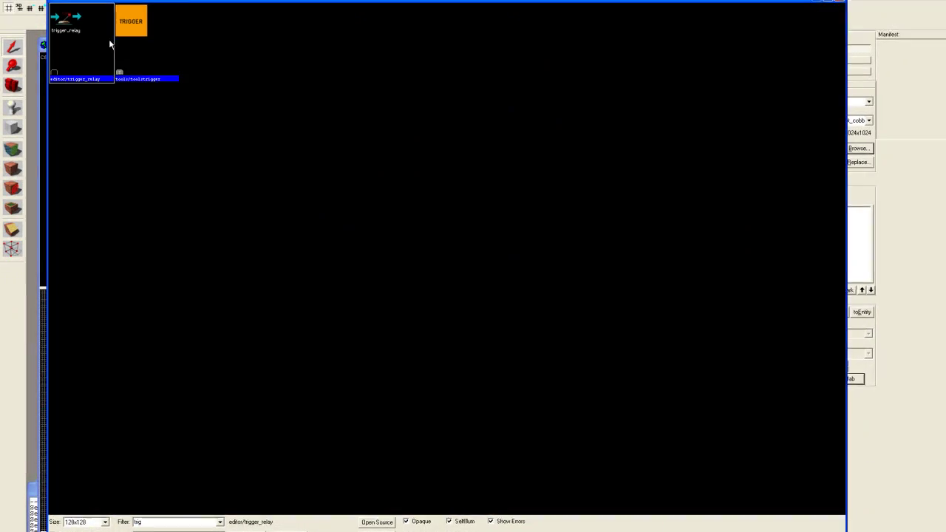
{"action": "double_click", "coordinate": [155, 54]}
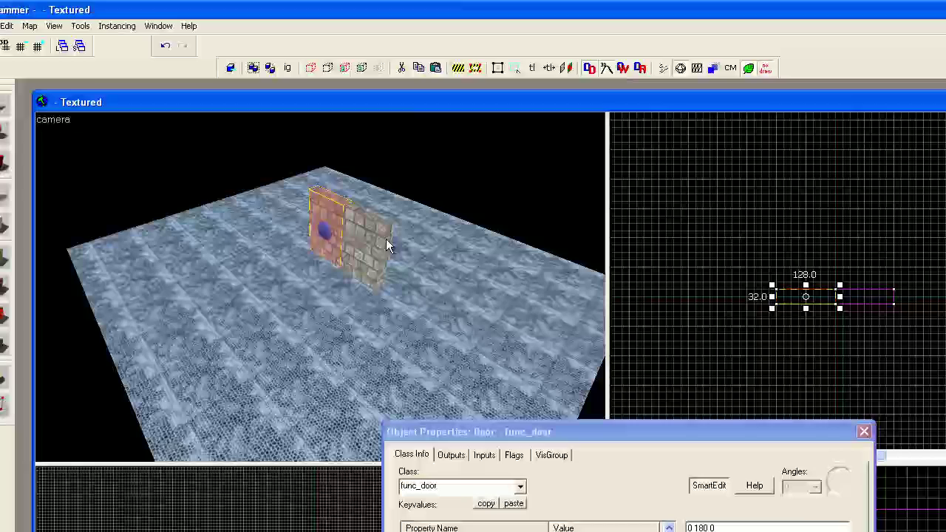
Create a 256 by 256 unit trigger-textured block in the top view, centred on the origin and enclosing both doors
{"action": "left_click", "coordinate": [3, 225]}
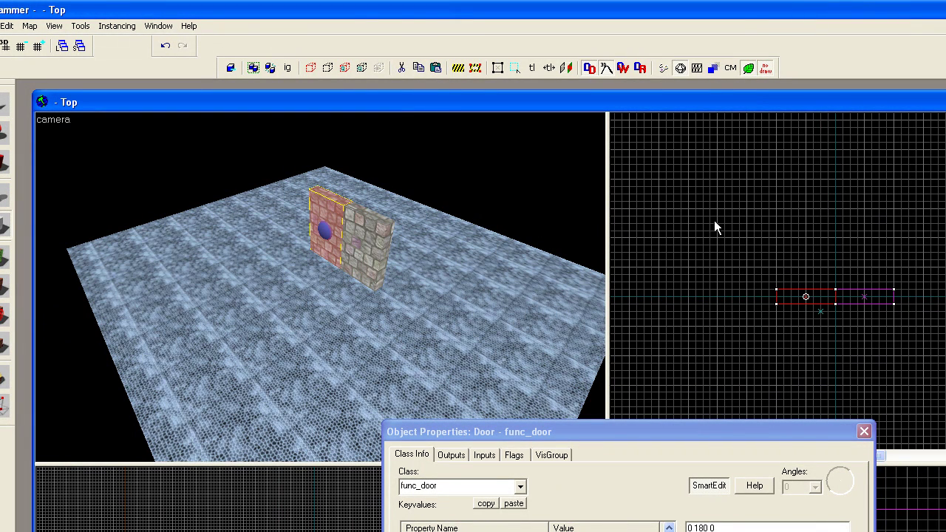
{"action": "left_click_drag", "start_coordinate": [779, 236], "coordinate": [898, 358]}
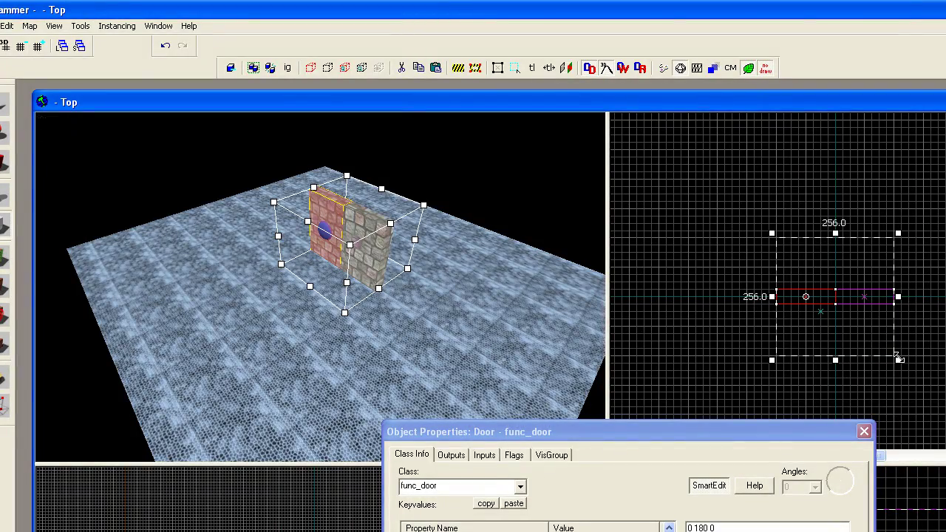
{"action": "key", "text": "Return"}
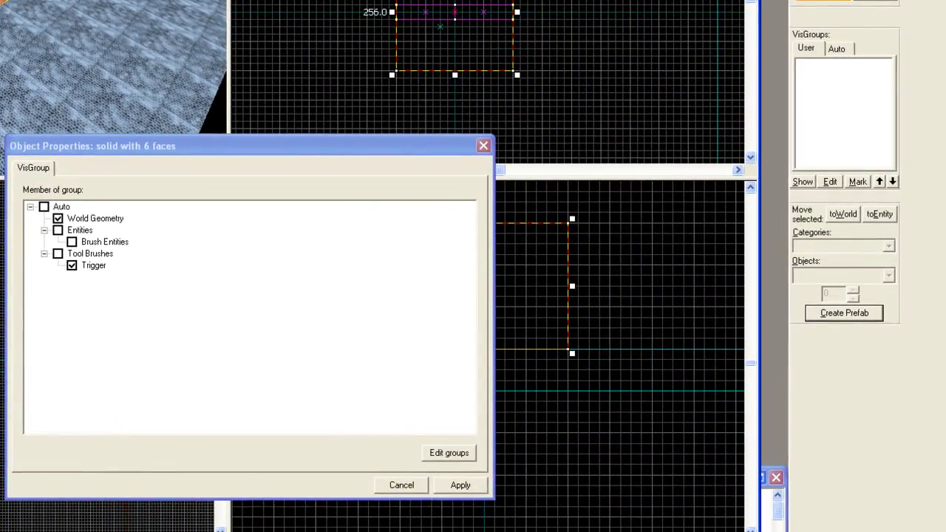
Tie the trigger block to an entity and apply the trigger_multiple class
{"action": "right_click", "coordinate": [442, 2]}
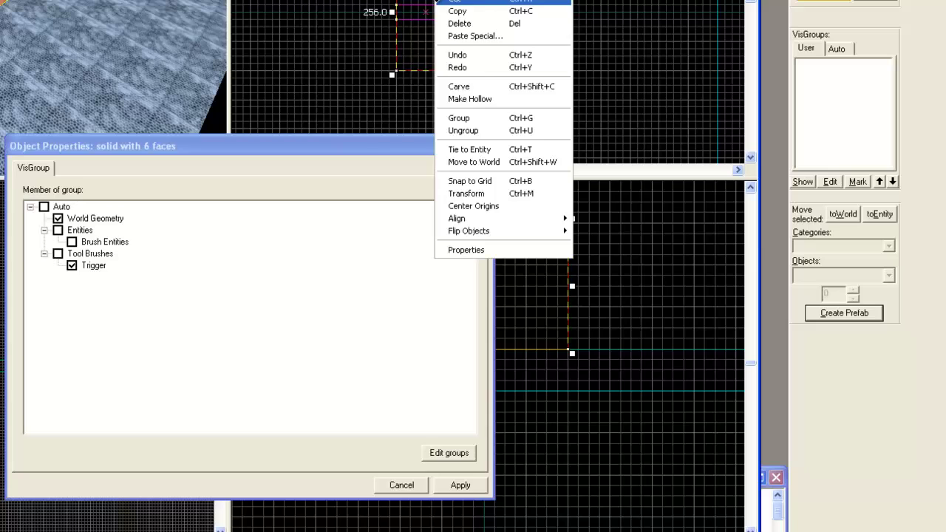
{"action": "left_click", "coordinate": [473, 149]}
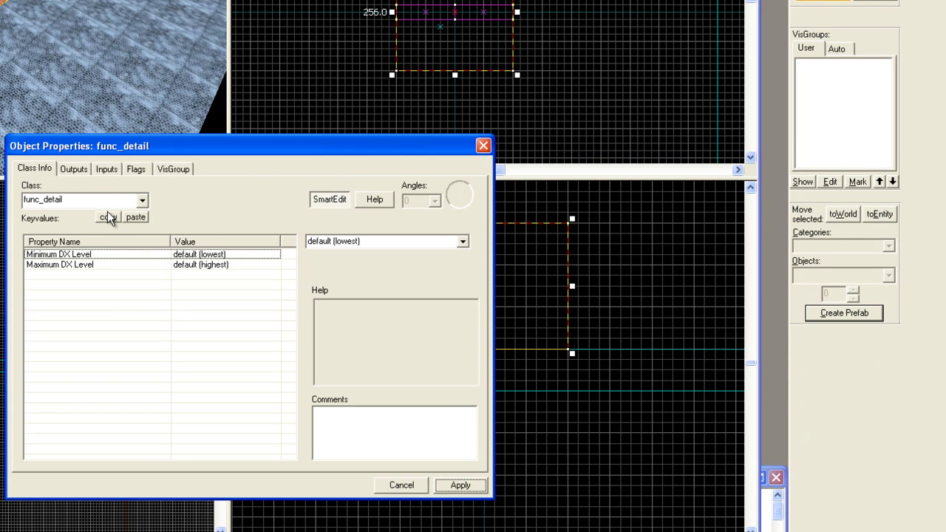
{"action": "type", "text": "mu"}
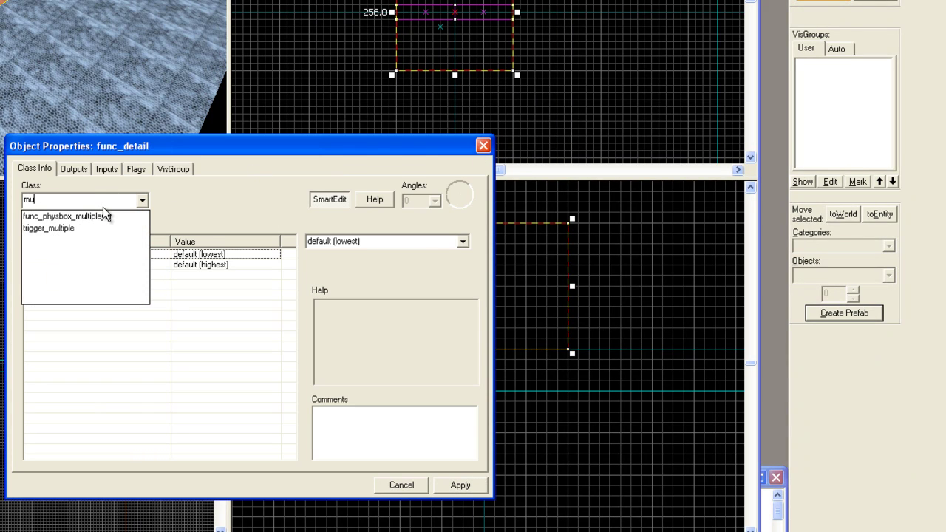
{"action": "left_click", "coordinate": [67, 230]}
{"action": "left_click", "coordinate": [452, 485]}
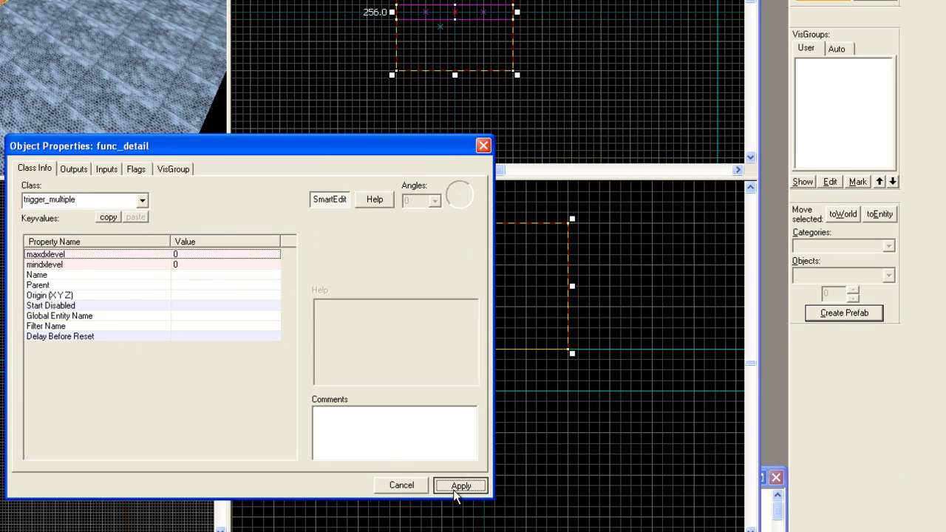
Set the trigger_multiple's Delay Before Reset to 0 and apply it
{"action": "left_click", "coordinate": [194, 316]}
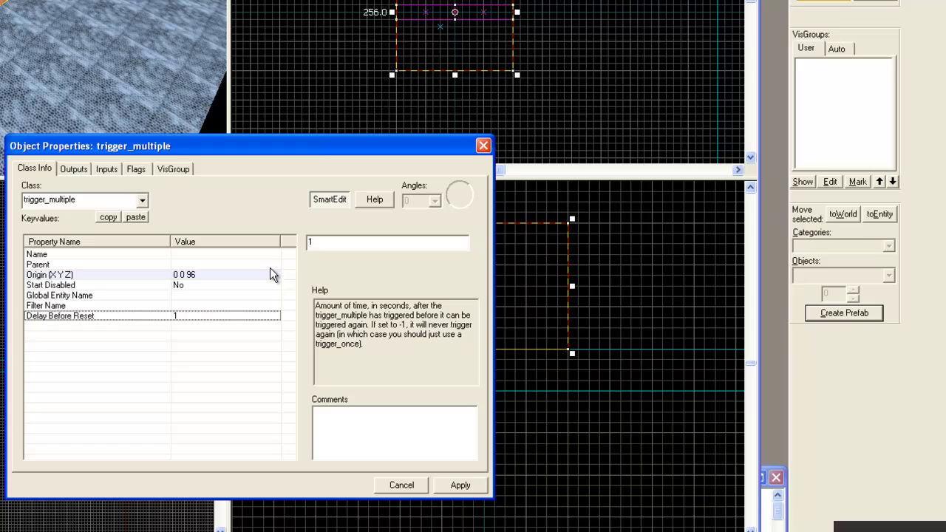
{"action": "key", "text": "BackSpace"}
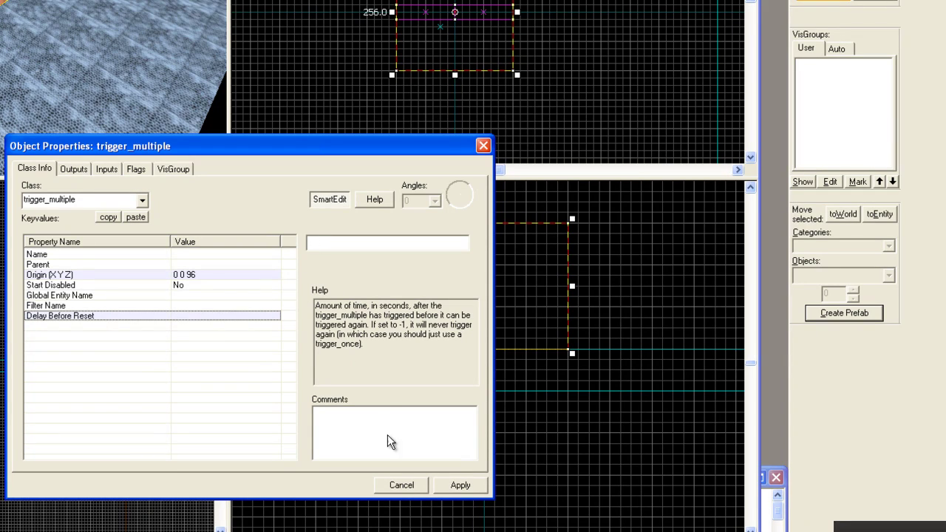
{"action": "type", "text": "0"}
{"action": "left_click", "coordinate": [461, 486]}
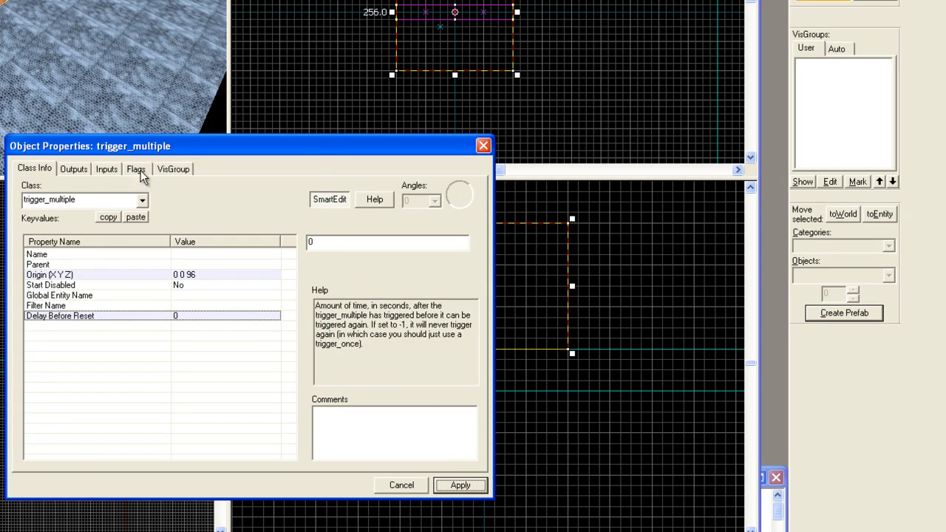
Add an OnEndTouchAll output to the trigger that sends Close to Door, and apply it
{"action": "left_click", "coordinate": [77, 170]}
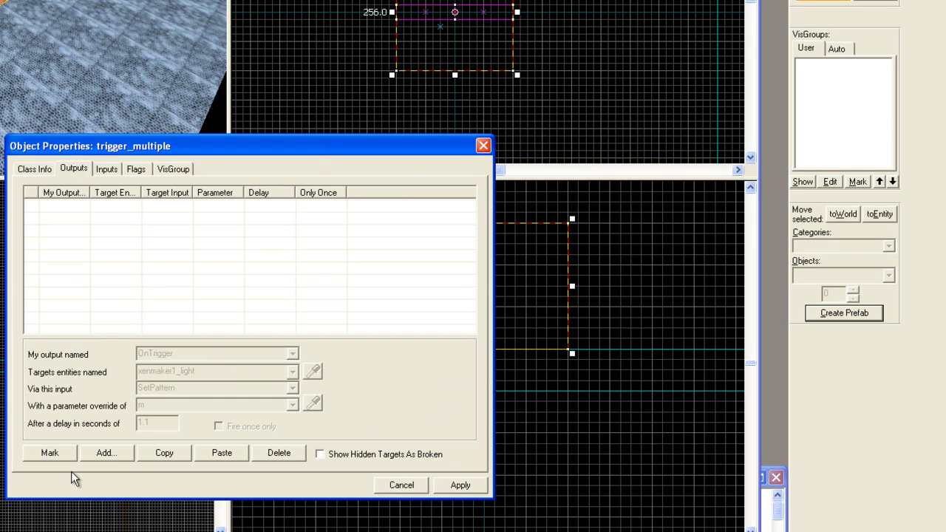
{"action": "left_click", "coordinate": [108, 452]}
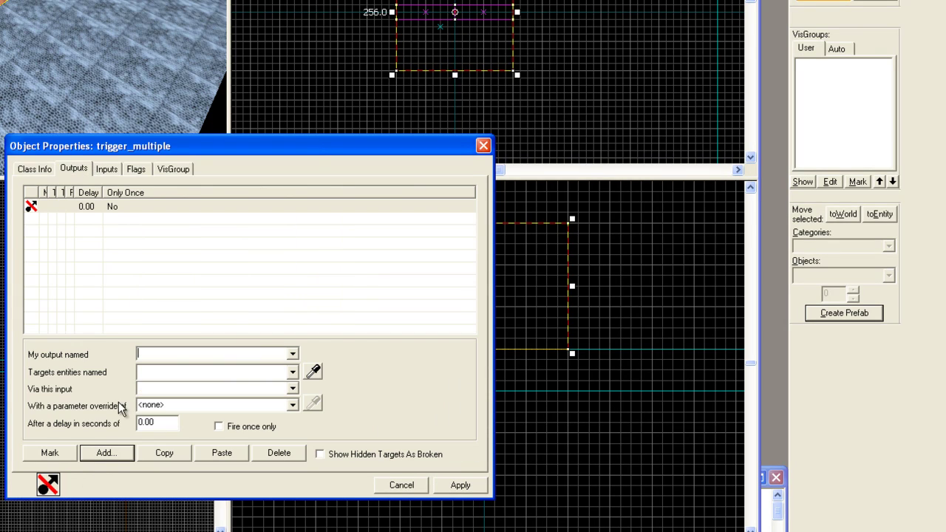
{"action": "left_click", "coordinate": [293, 354]}
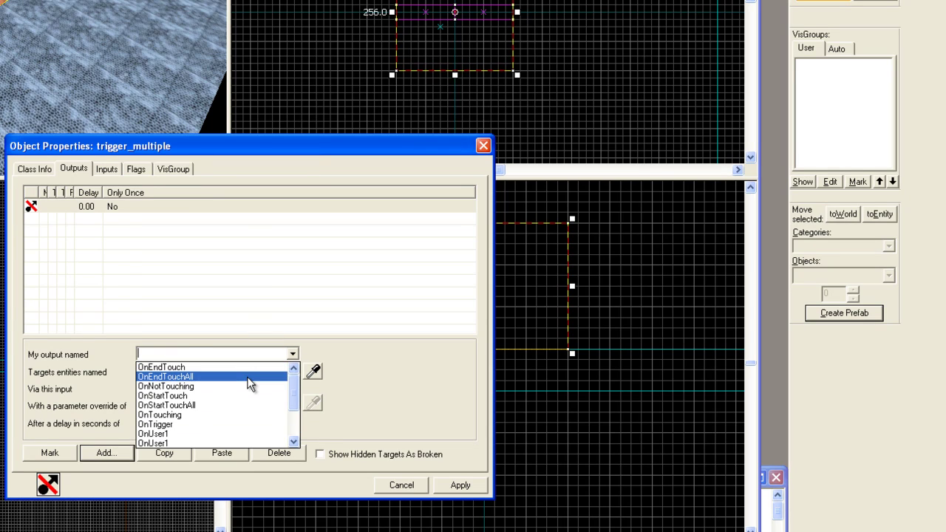
{"action": "left_click", "coordinate": [248, 377]}
{"action": "left_click", "coordinate": [292, 373]}
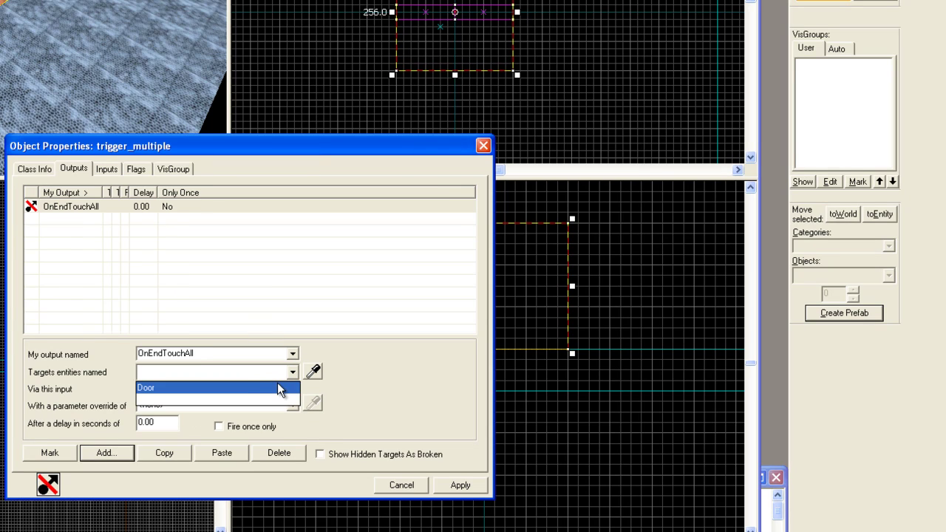
{"action": "left_click", "coordinate": [277, 384]}
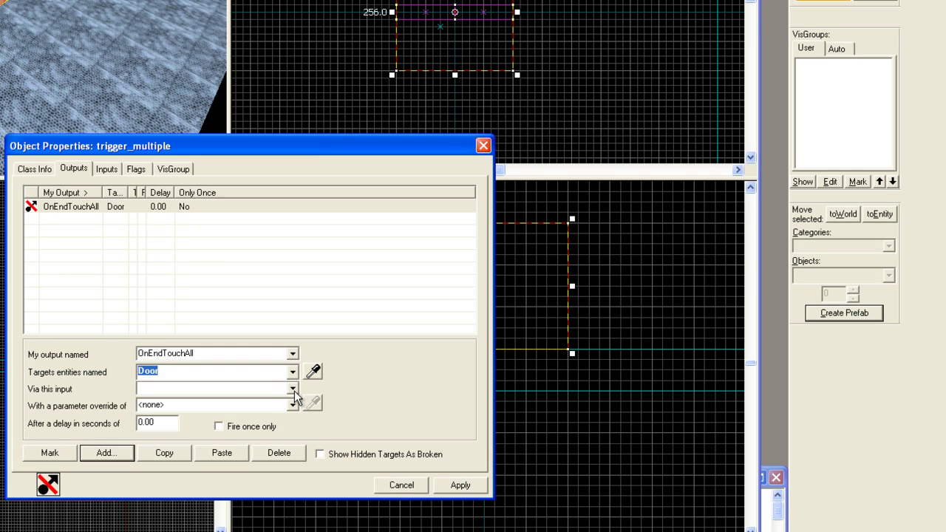
{"action": "left_click", "coordinate": [294, 390]}
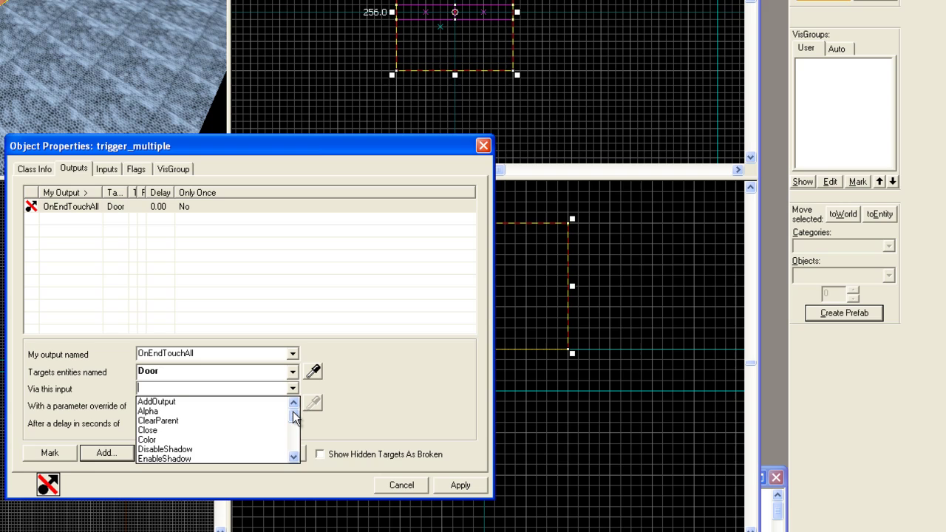
{"action": "mouse_move", "coordinate": [293, 418]}
{"action": "left_mouse_down"}
{"action": "mouse_move", "coordinate": [298, 437]}
{"action": "mouse_move", "coordinate": [301, 420]}
{"action": "left_mouse_up"}
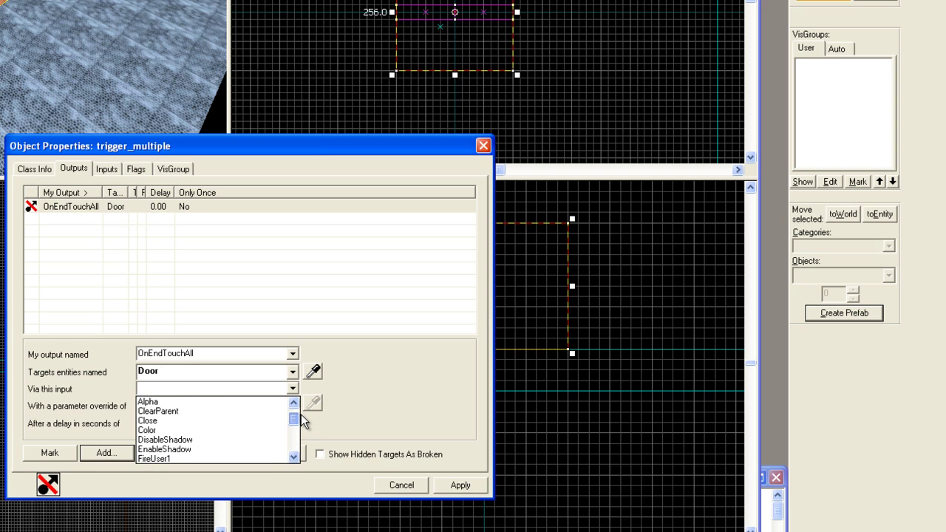
{"action": "left_click", "coordinate": [248, 421]}
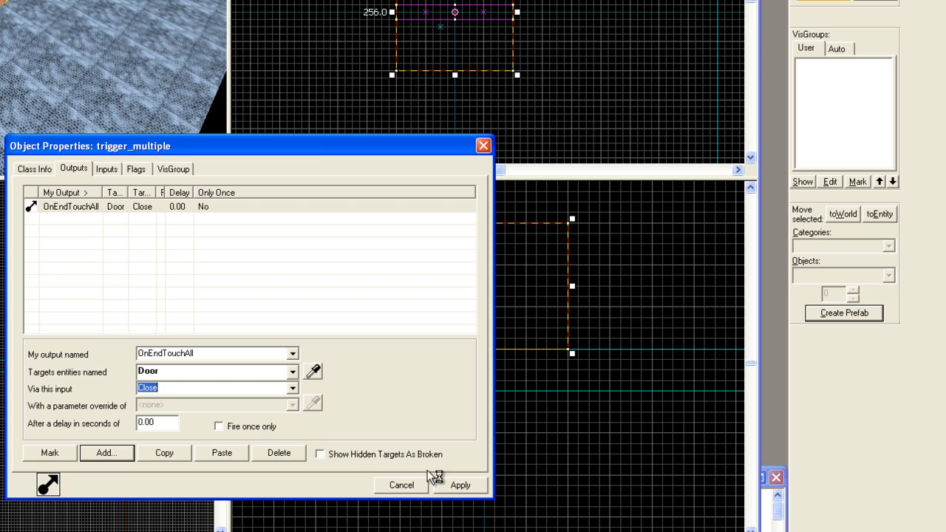
{"action": "left_click", "coordinate": [459, 485]}
Duplicate the trigger's output, change the copy to OnStartTouchAll sending Open to Door, and apply it
{"action": "left_click", "coordinate": [164, 454]}
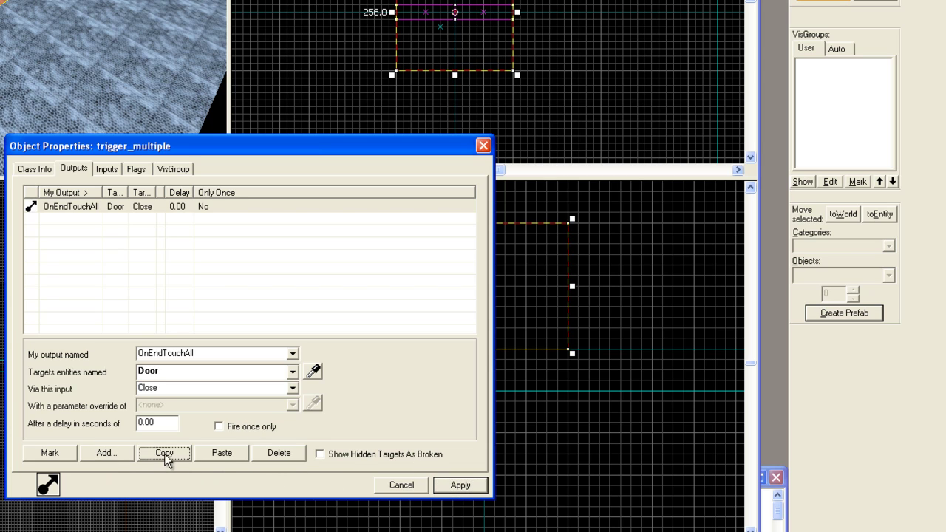
{"action": "left_click", "coordinate": [220, 453]}
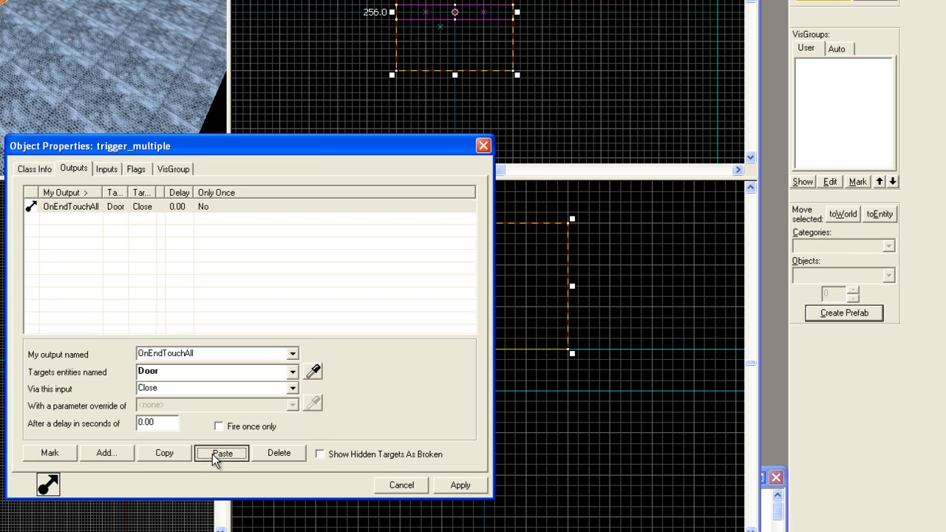
{"action": "left_click", "coordinate": [293, 353]}
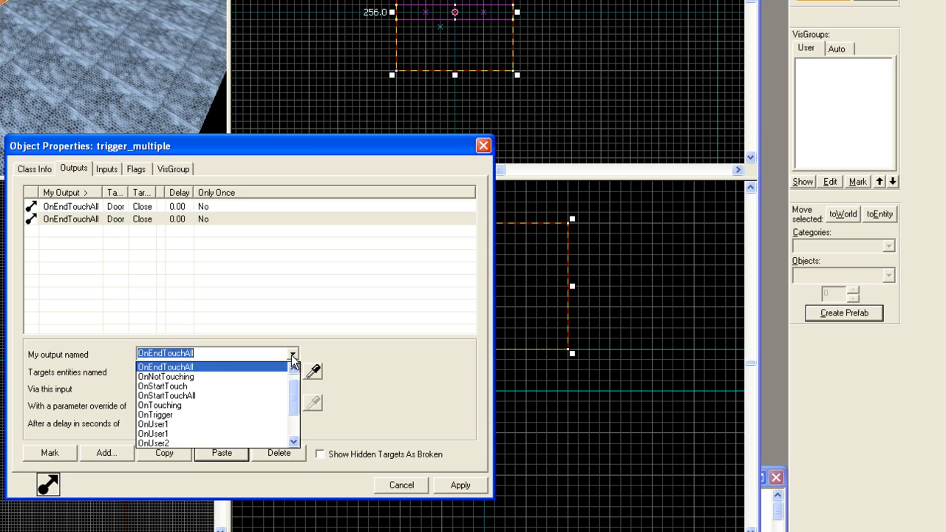
{"action": "left_click", "coordinate": [249, 396]}
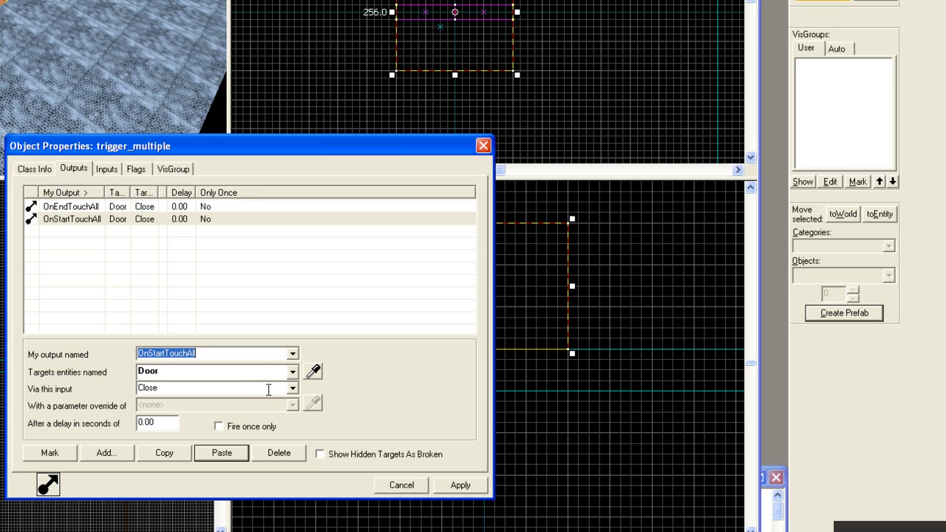
{"action": "left_click", "coordinate": [293, 392]}
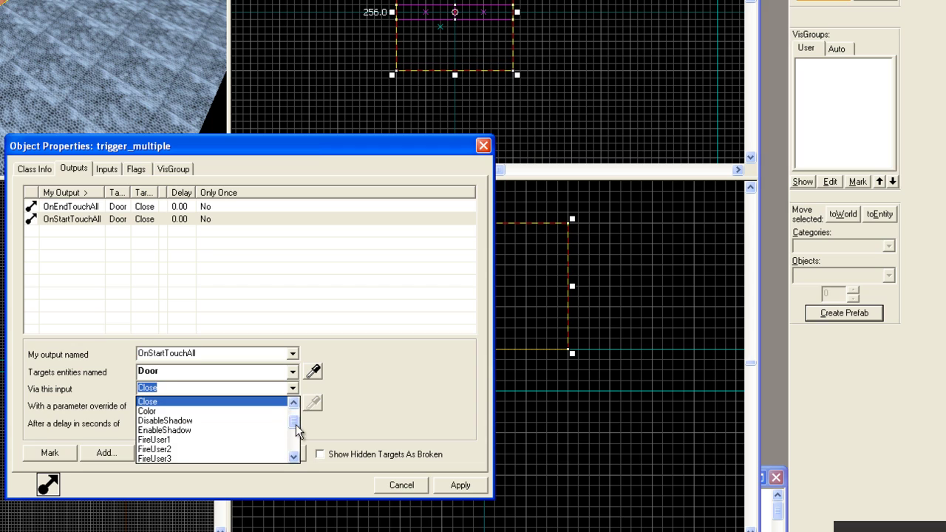
{"action": "left_click", "coordinate": [298, 443]}
{"action": "left_click", "coordinate": [280, 438]}
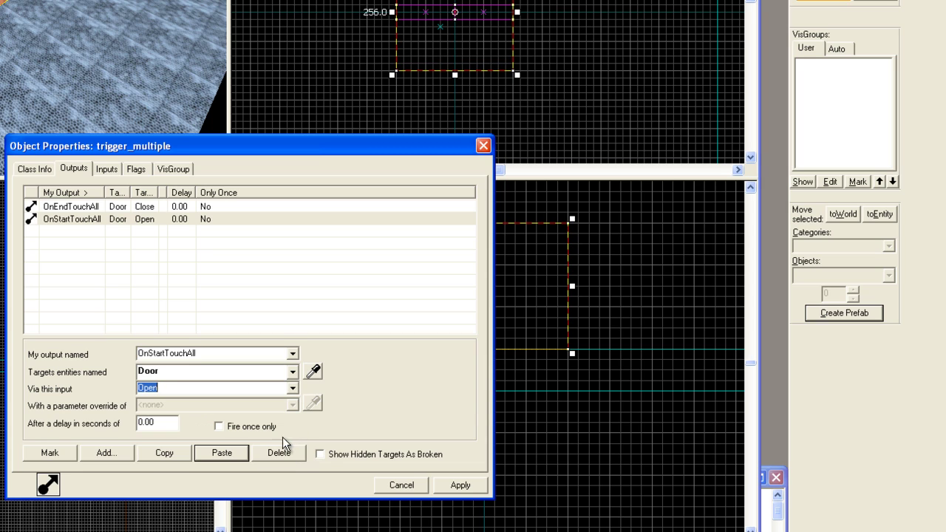
{"action": "left_click", "coordinate": [464, 488]}
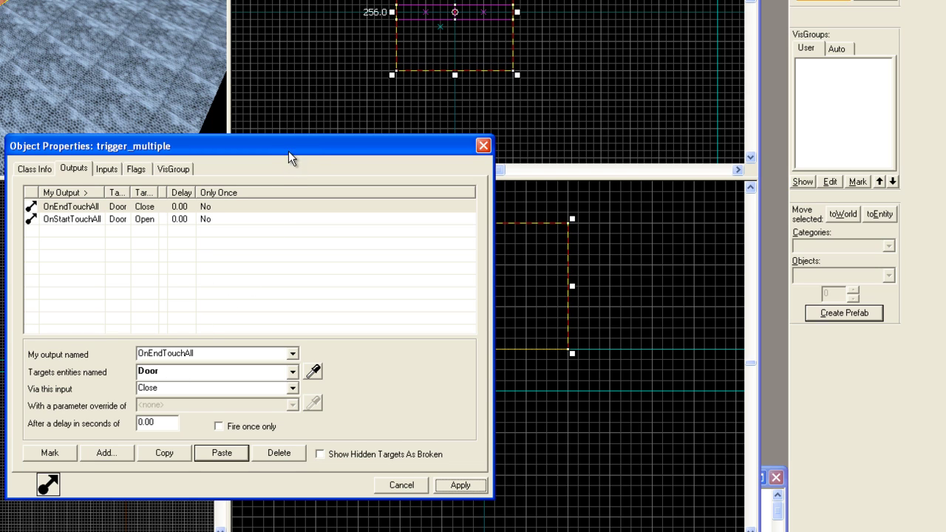
{"action": "left_click_drag", "start_coordinate": [290, 151], "coordinate": [306, 161]}
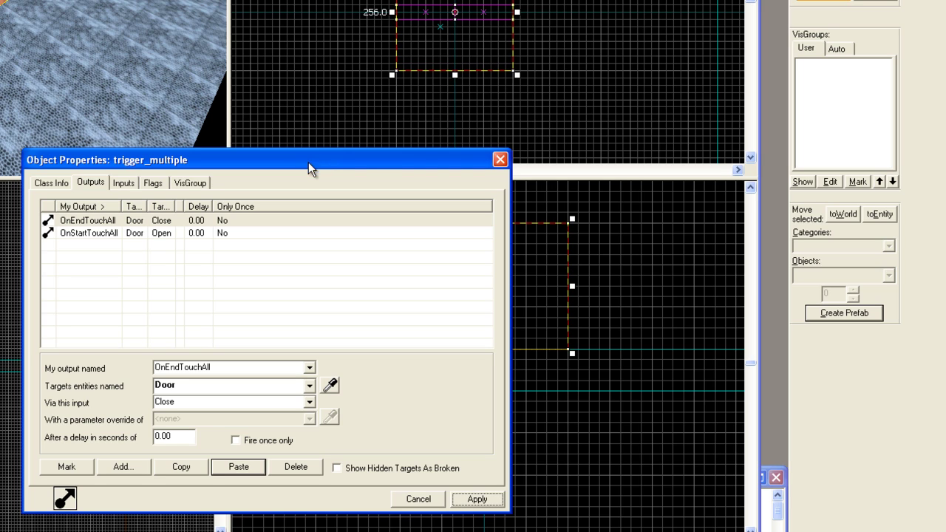
Close the trigger_multiple's properties and delete the large floor block beneath the doors
{"action": "left_click_drag", "start_coordinate": [420, 164], "coordinate": [436, 191]}
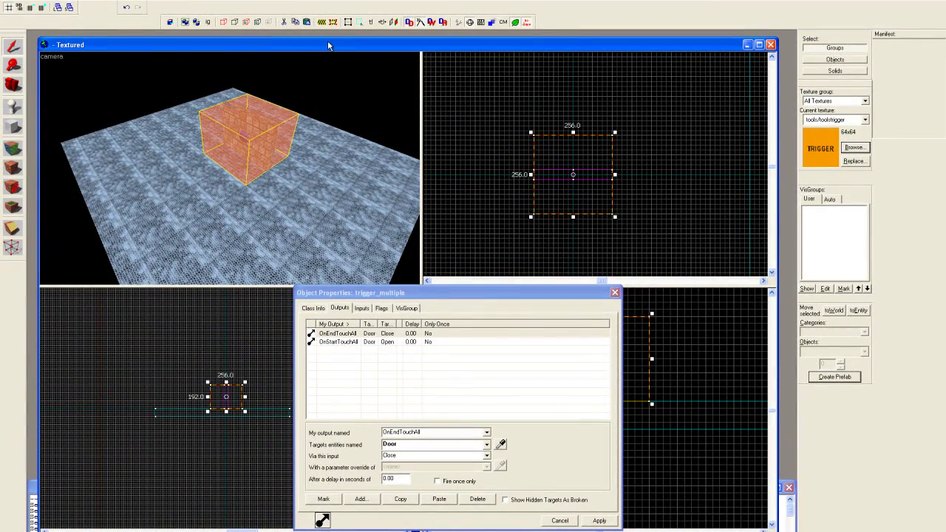
{"action": "left_click_drag", "start_coordinate": [329, 46], "coordinate": [328, 41]}
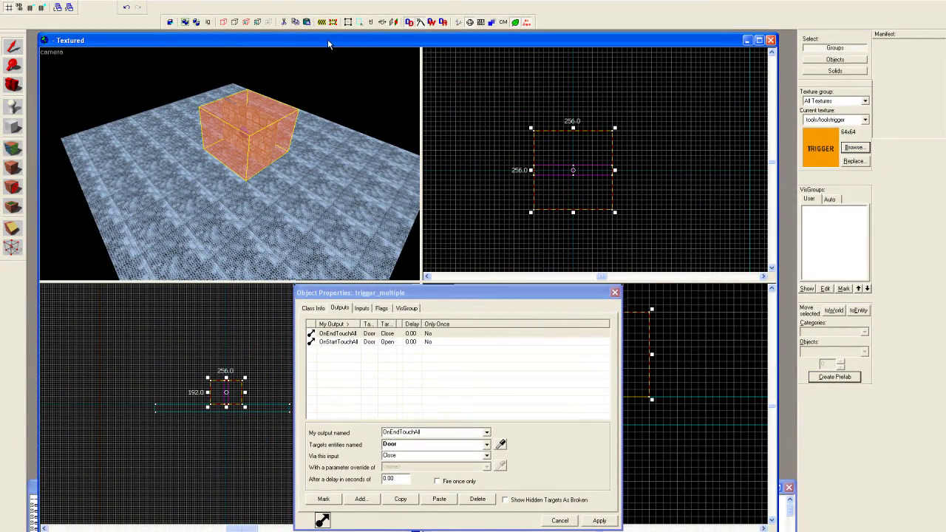
{"action": "left_click", "coordinate": [614, 293]}
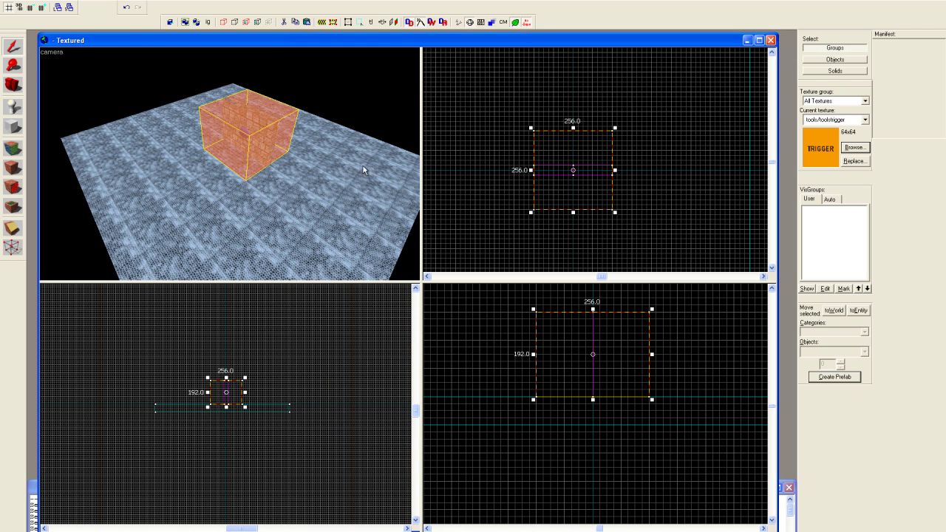
{"action": "scroll", "coordinate": [560, 160], "scroll_direction": "up", "scroll_amount": 3}
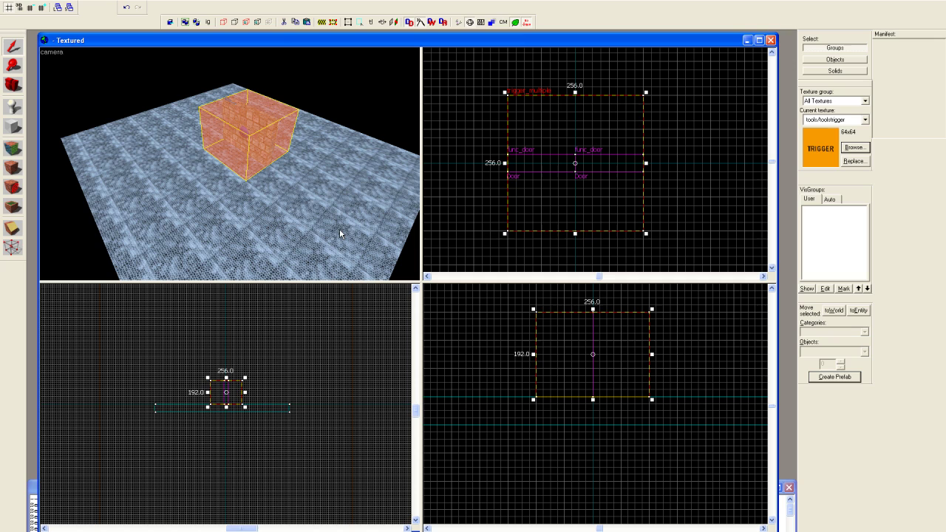
{"action": "left_click", "coordinate": [311, 206]}
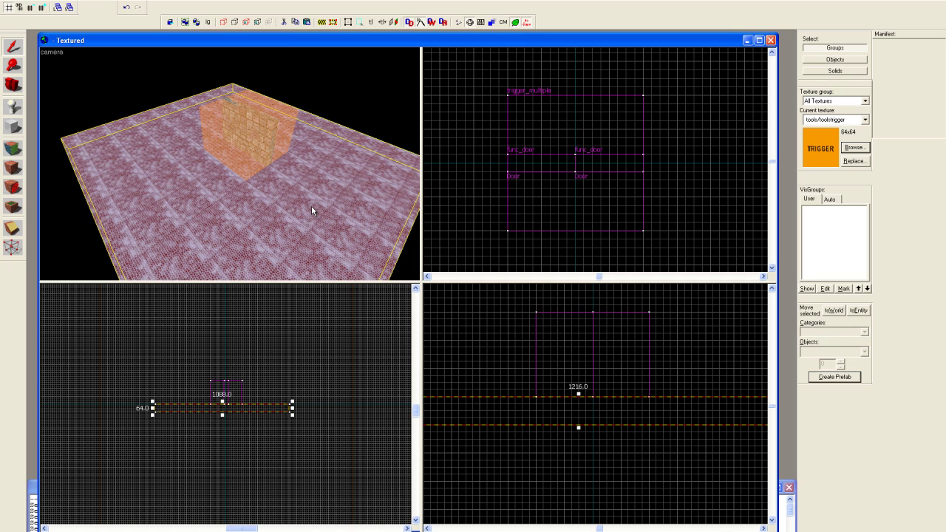
{"action": "key", "text": "Delete"}
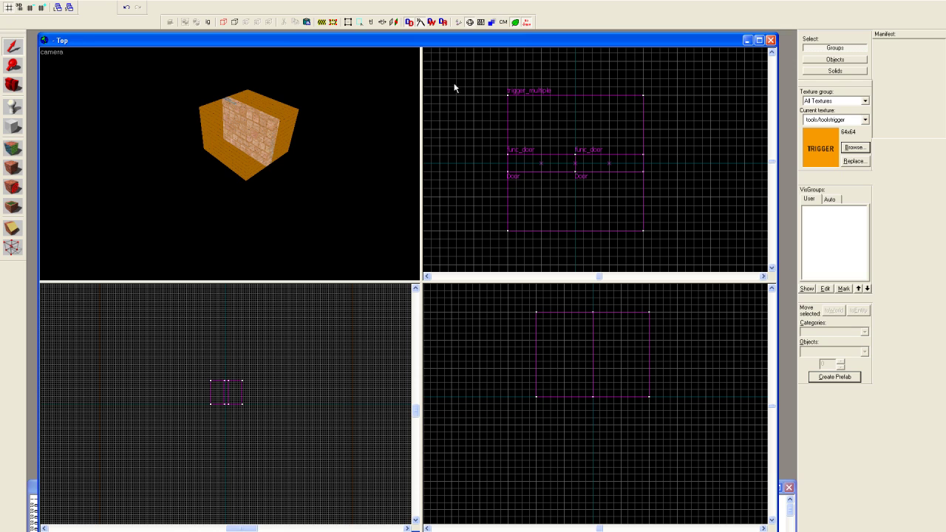
Select the whole door assembly, save the map as insta_door.vmf over the existing file, and close it
{"action": "left_click_drag", "start_coordinate": [454, 85], "coordinate": [683, 246]}
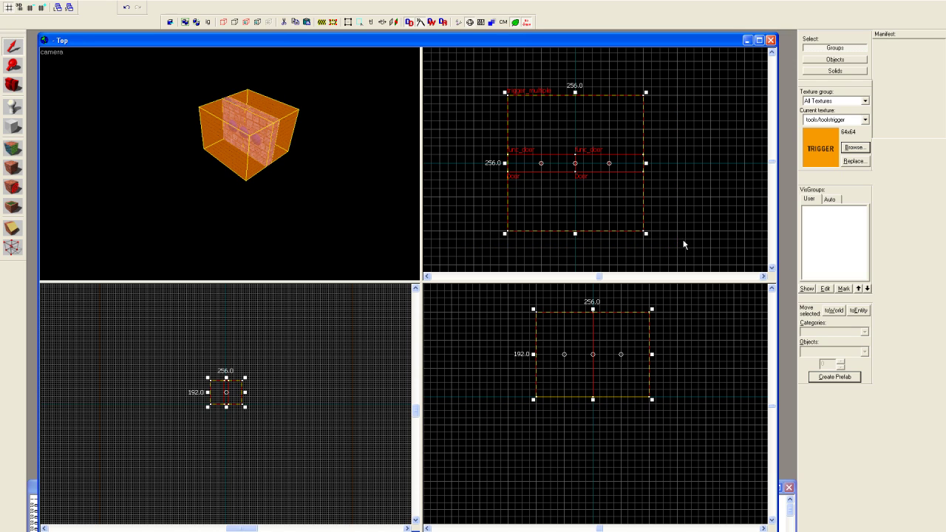
{"action": "left_click", "coordinate": [9, 4]}
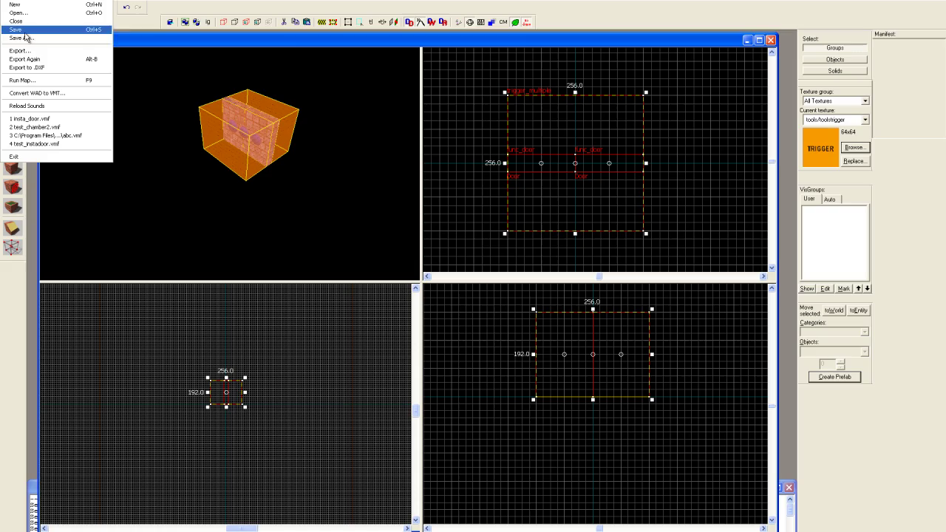
{"action": "left_click", "coordinate": [43, 38]}
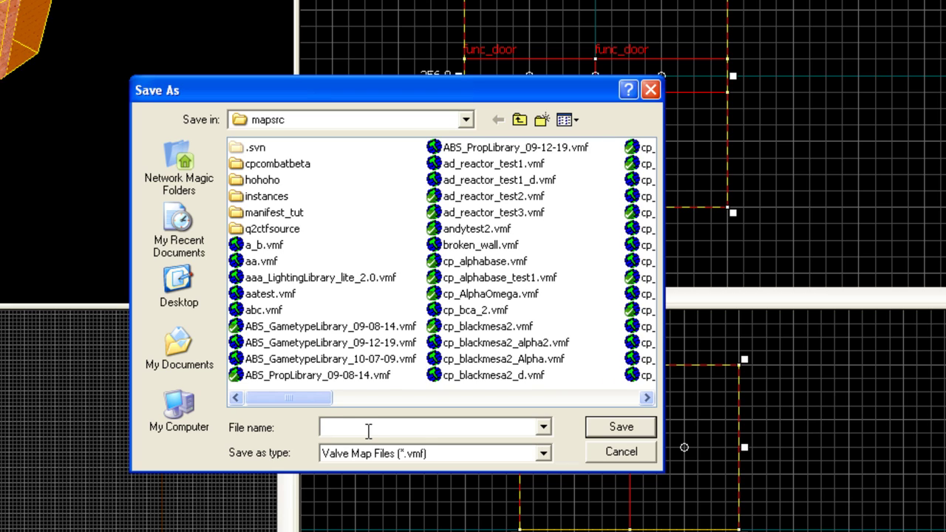
{"action": "type", "text": "ns"}
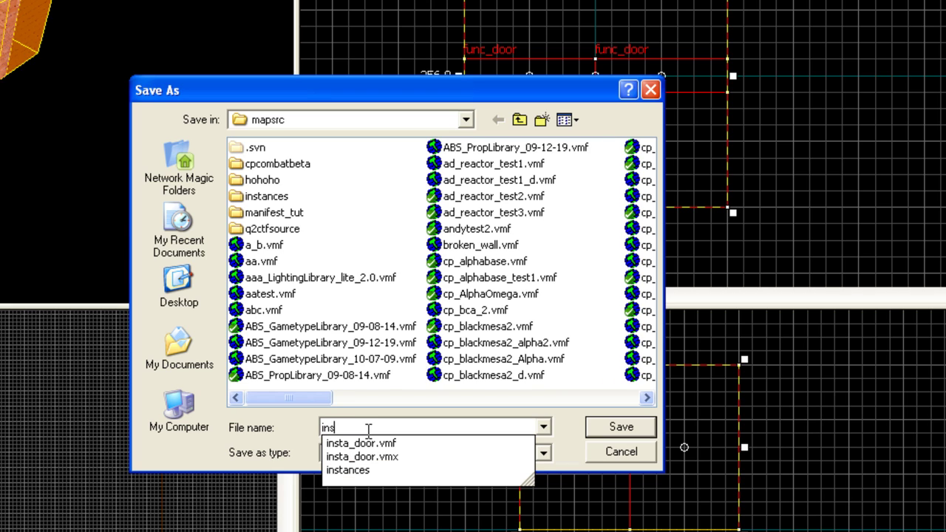
{"action": "type", "text": "ta_door"}
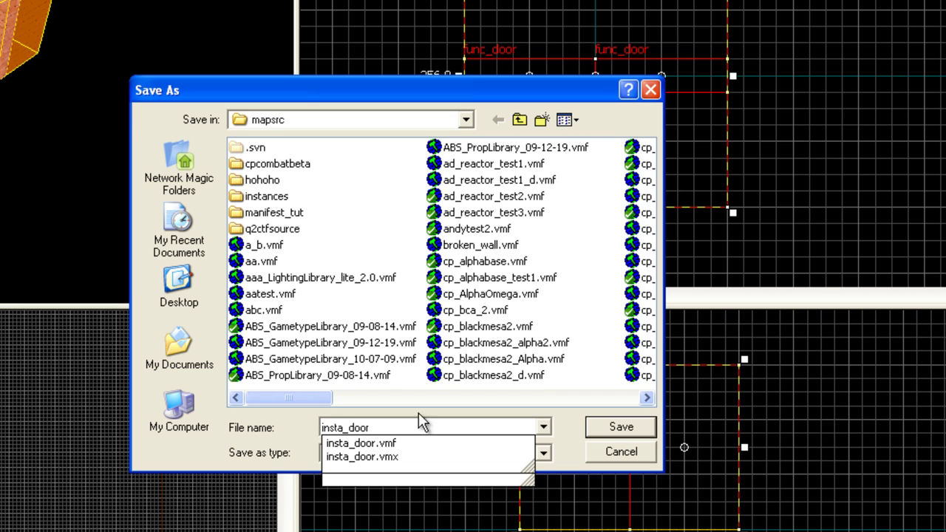
{"action": "left_click", "coordinate": [393, 444]}
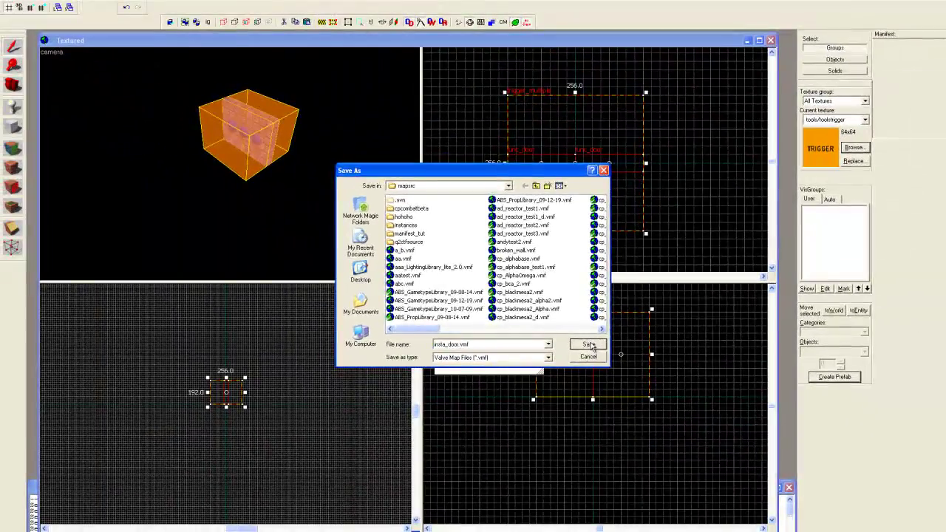
{"action": "left_click", "coordinate": [619, 424]}
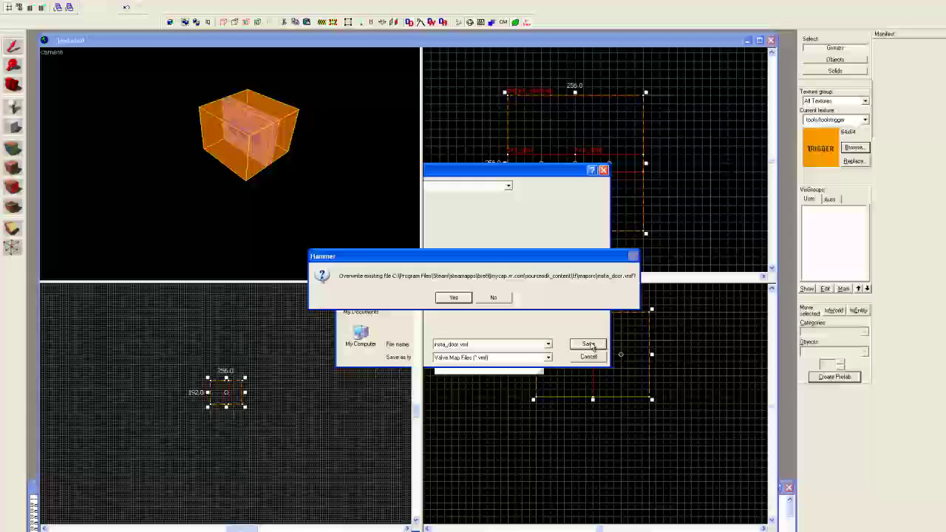
{"action": "left_click", "coordinate": [453, 298]}
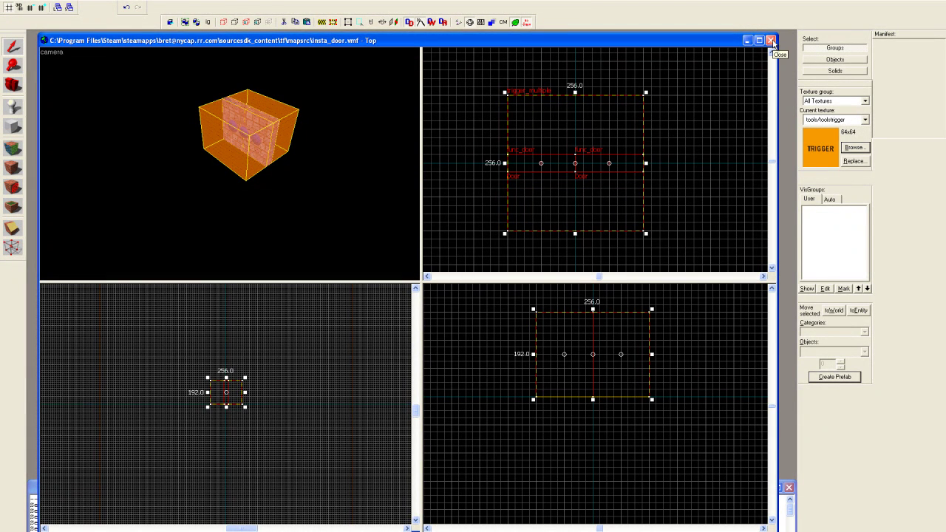
{"action": "left_click", "coordinate": [771, 41]}
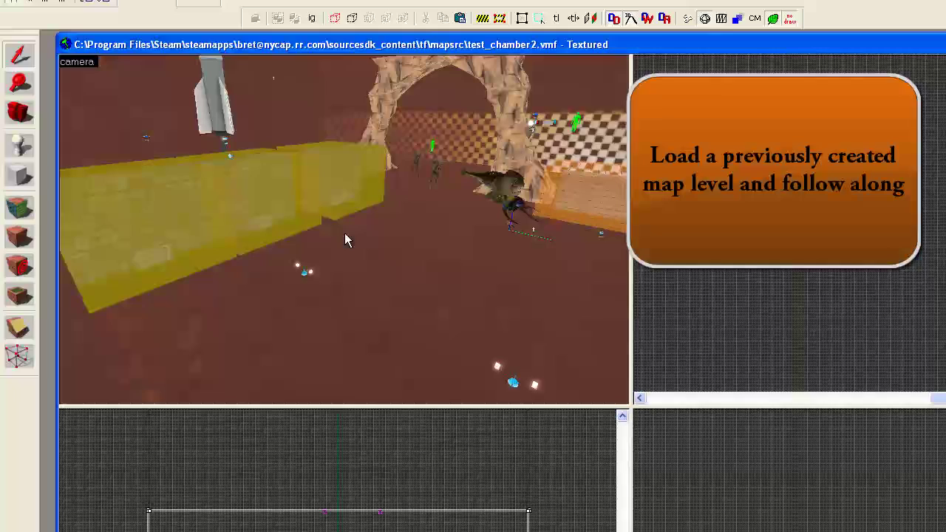
Place the insta_door object from the Prefabs category on the open floor of test_chamber2.vmf, near the row of existing doors
{"action": "left_click", "coordinate": [19, 144]}
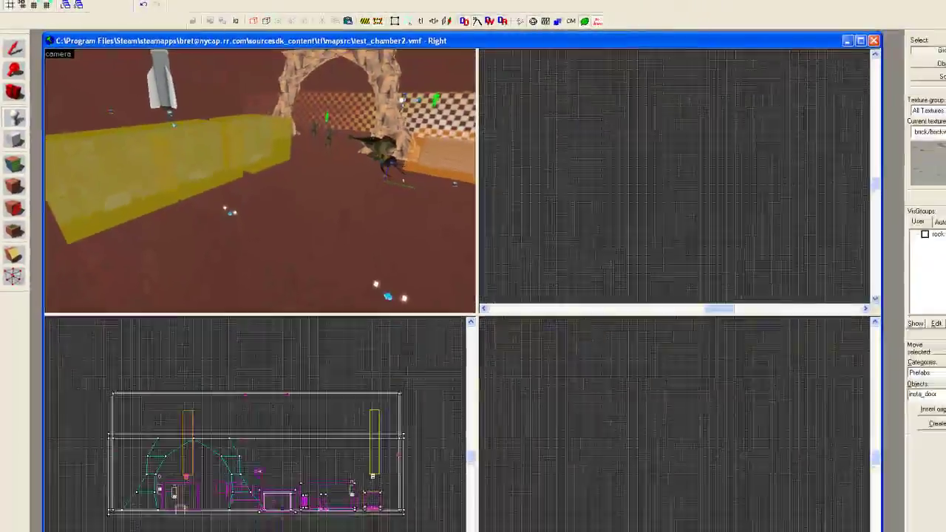
{"action": "left_click", "coordinate": [865, 334]}
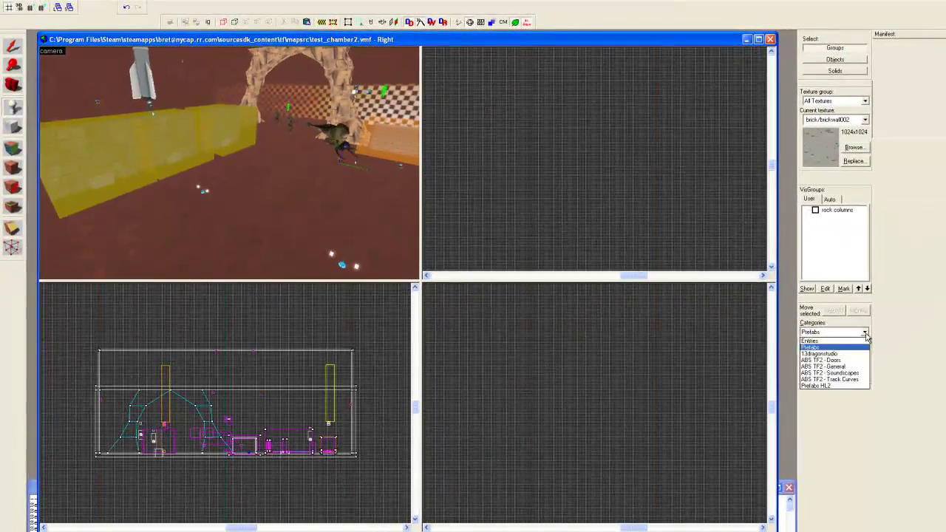
{"action": "left_click", "coordinate": [828, 346]}
{"action": "left_click", "coordinate": [865, 351]}
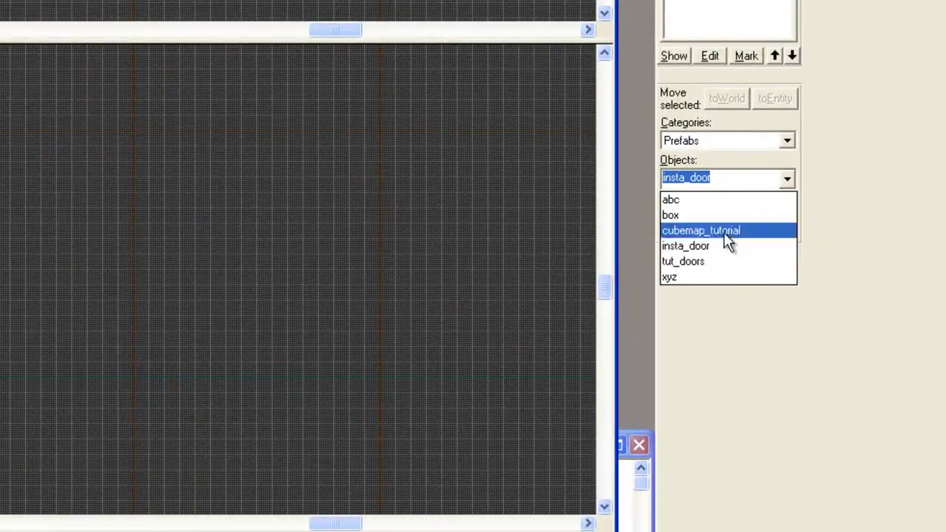
{"action": "left_click", "coordinate": [712, 246]}
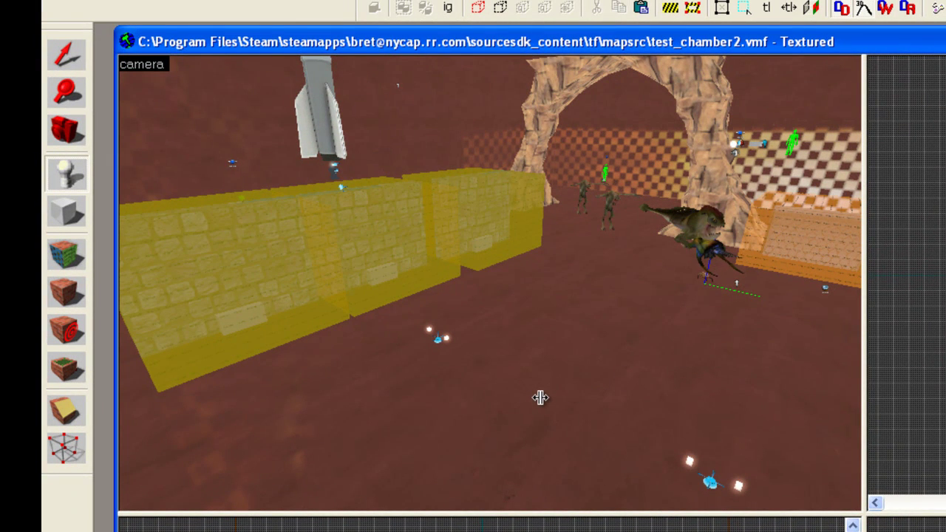
{"action": "left_click", "coordinate": [540, 398]}
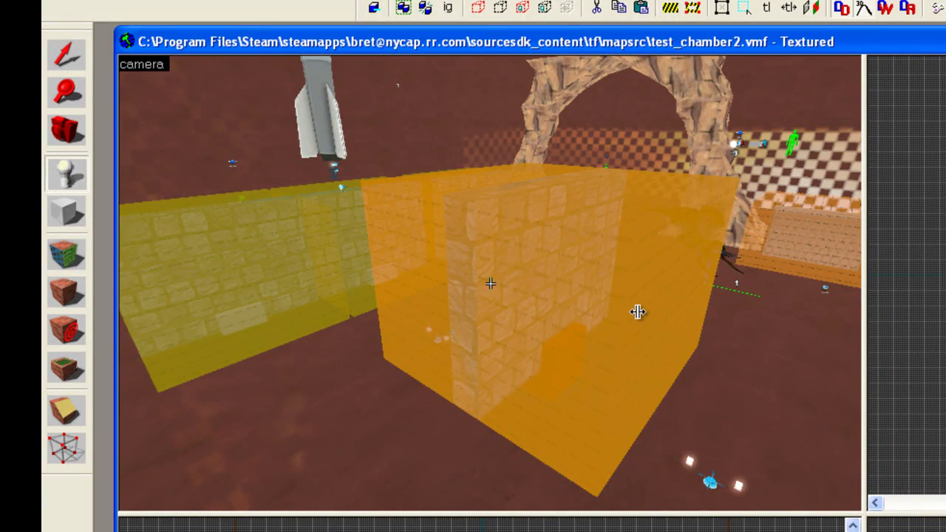
Place a second insta_door prefab on the open floor beside the first one
{"action": "key", "text": "s"}
{"action": "key", "text": "d"}
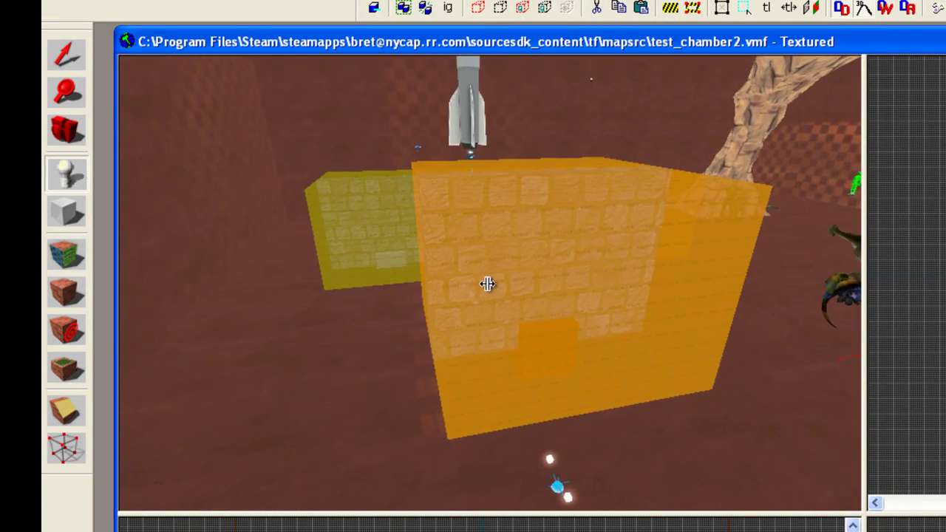
{"action": "key", "text": "a"}
{"action": "key", "text": "w"}
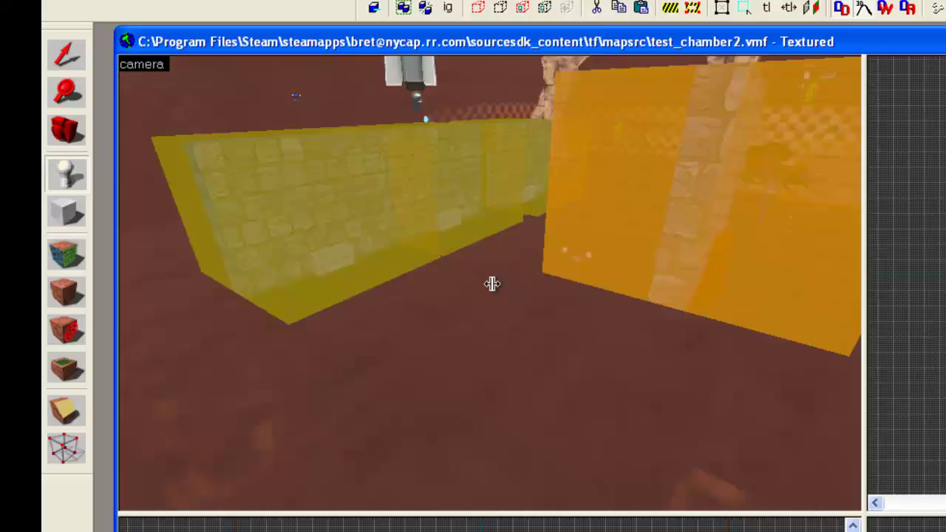
{"action": "key", "text": "w"}
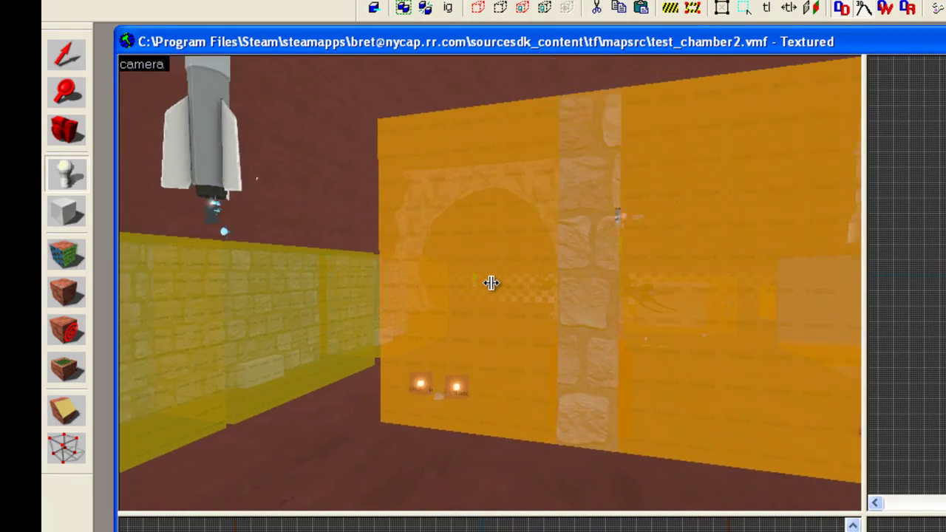
{"action": "key", "text": "s"}
{"action": "key", "text": "d"}
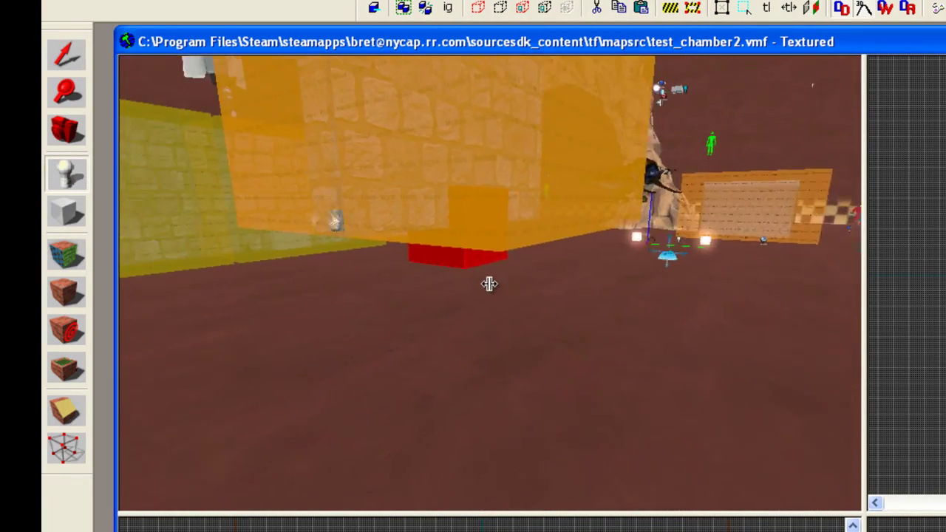
{"action": "key", "text": "w"}
{"action": "key", "text": "s"}
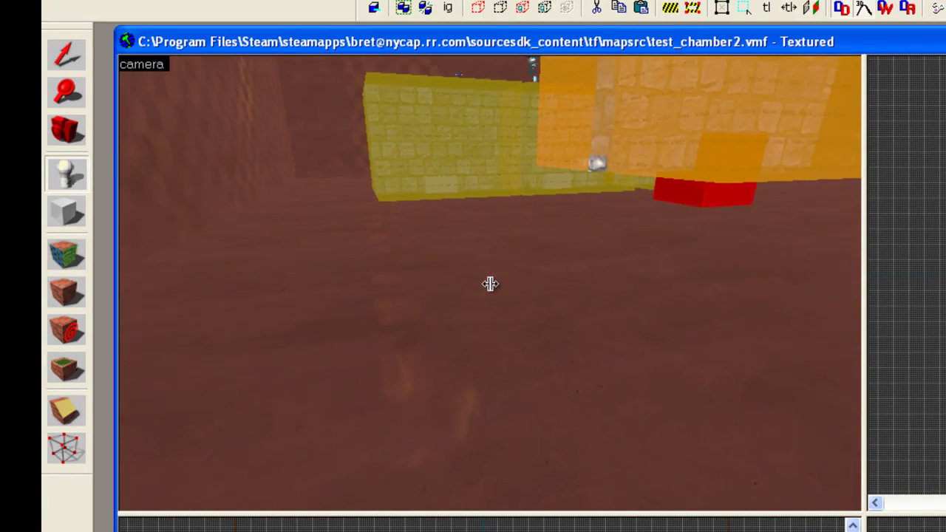
{"action": "key", "text": "d"}
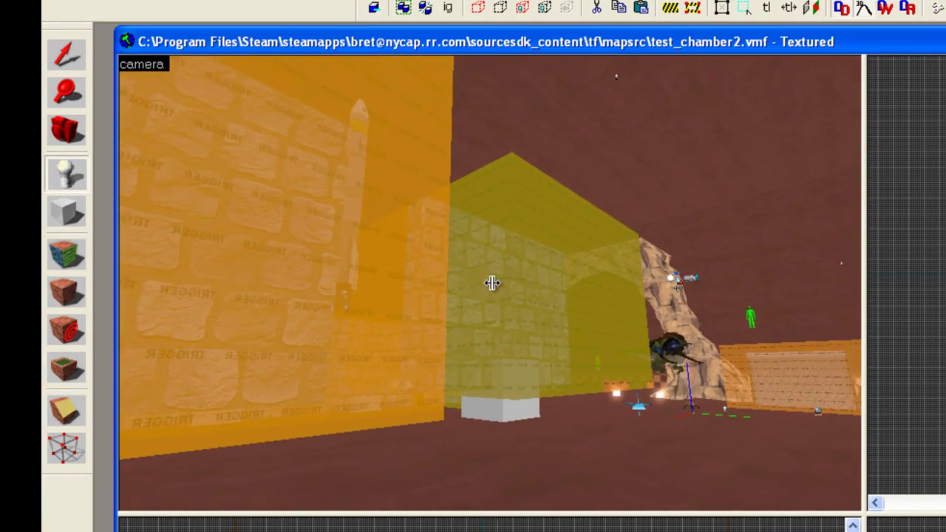
Examine the placed door prefabs and their surroundings from several sides in the 3D view
{"action": "key", "text": "d"}
{"action": "key", "text": "w"}
{"action": "key", "text": "d"}
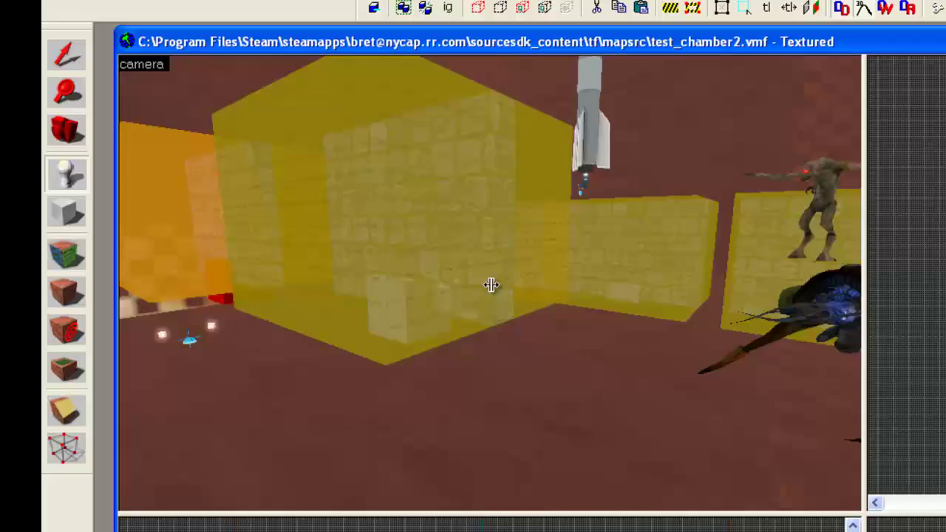
{"action": "key", "text": "a"}
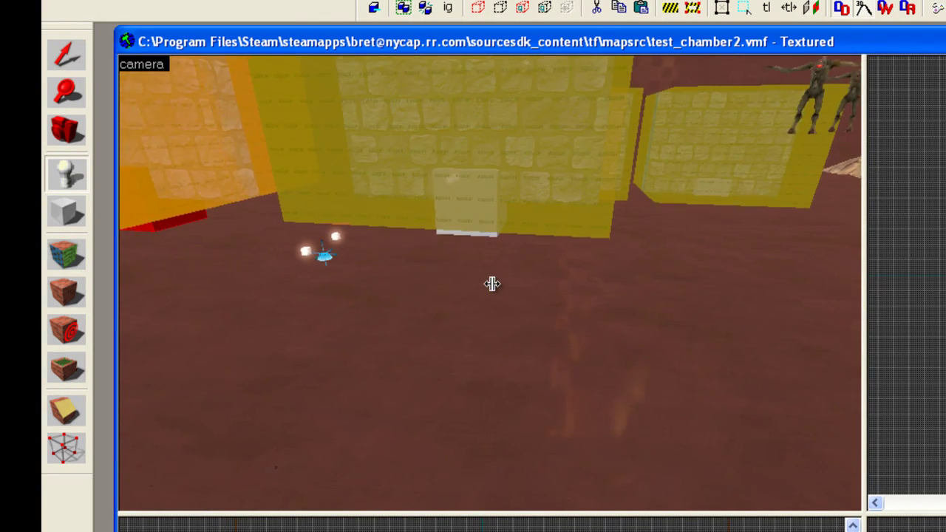
{"action": "key", "text": "w"}
{"action": "key", "text": "s"}
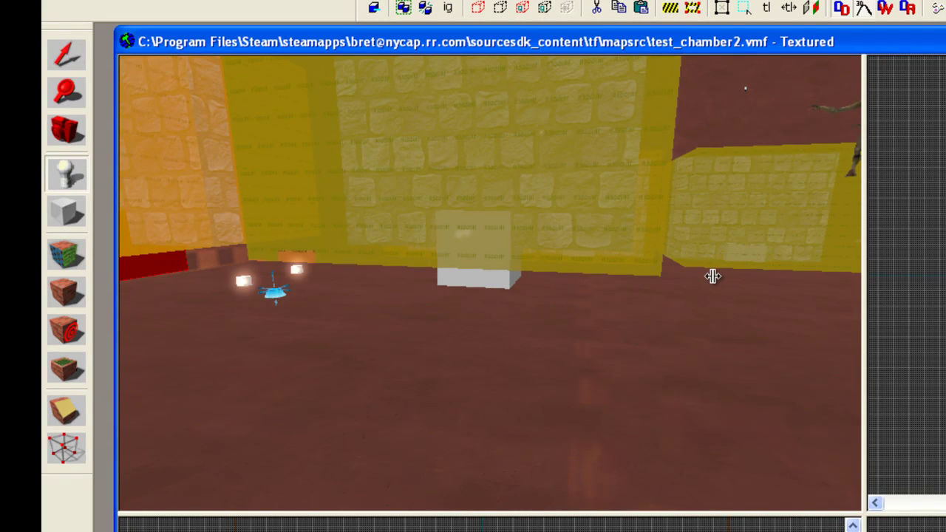
{"action": "key", "text": "z"}
{"action": "key", "text": "w"}
{"action": "key", "text": "w"}
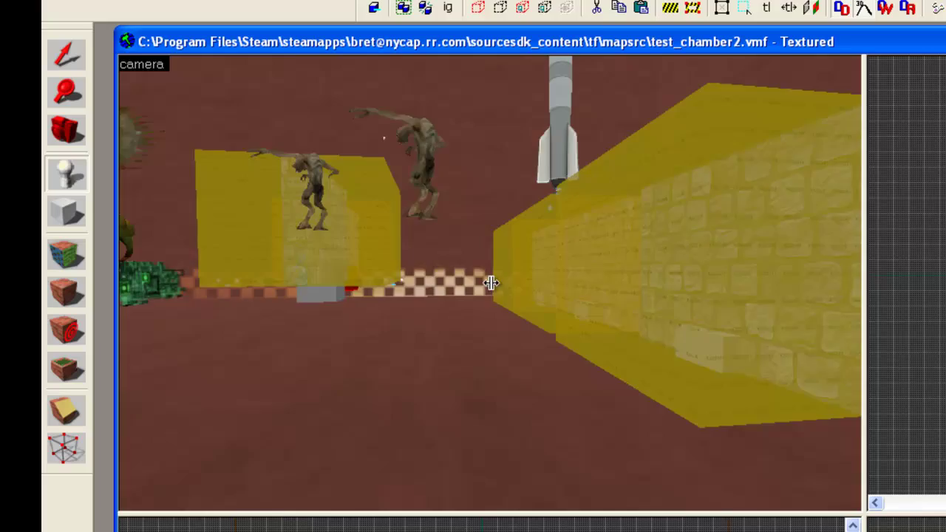
{"action": "key", "text": "w"}
{"action": "key", "text": "s"}
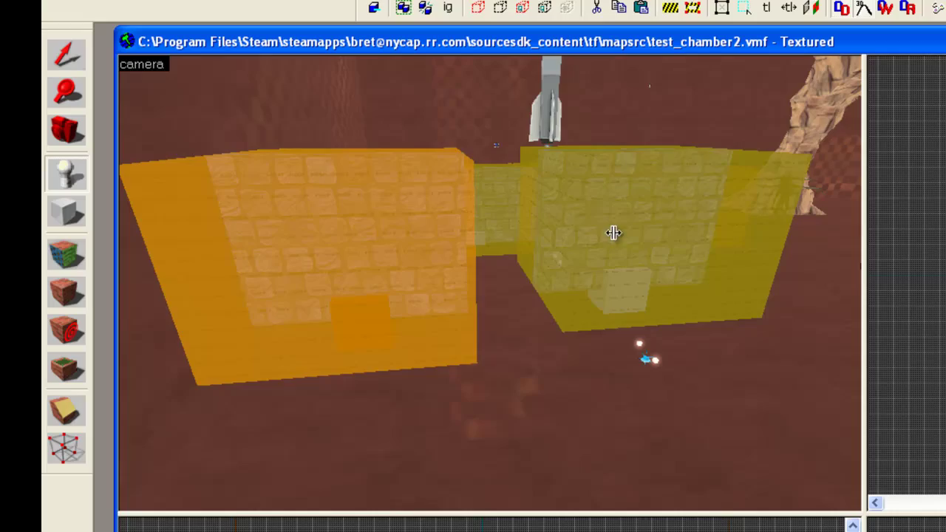
Select the first placed insta_door, nearer the rock arch, and rotate it counterclockwise in the top view
{"action": "key", "text": "shift+s"}
{"action": "left_click", "coordinate": [654, 228]}
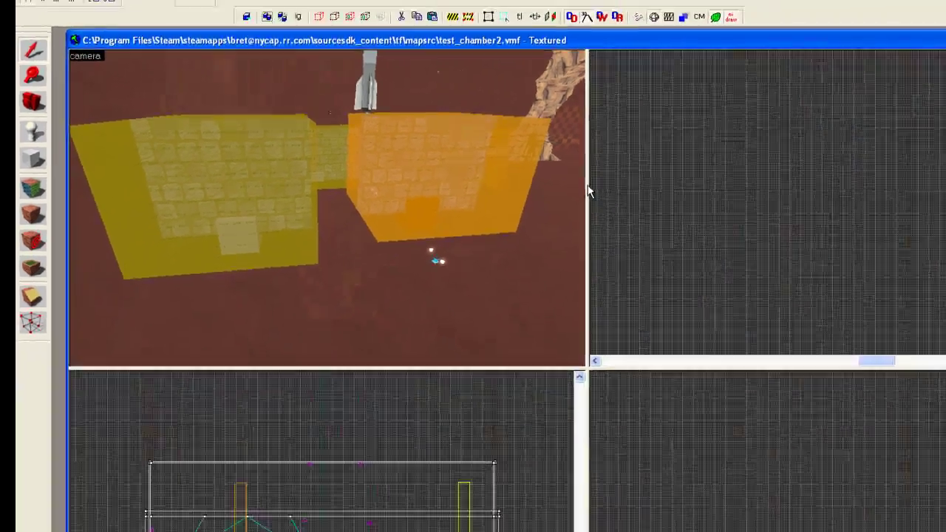
{"action": "scroll", "coordinate": [570, 148], "scroll_direction": "down", "scroll_amount": 5}
{"action": "scroll", "coordinate": [478, 160], "scroll_direction": "up", "scroll_amount": 8}
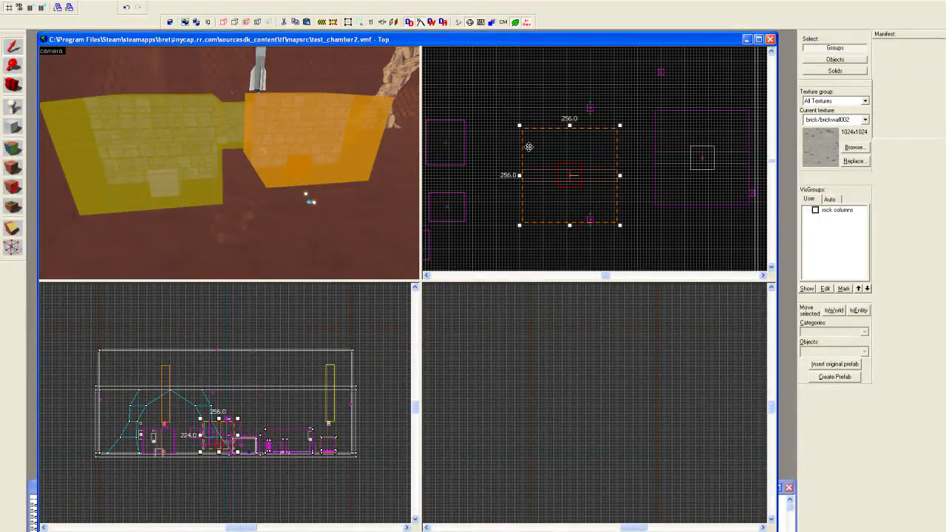
{"action": "left_click", "coordinate": [528, 146]}
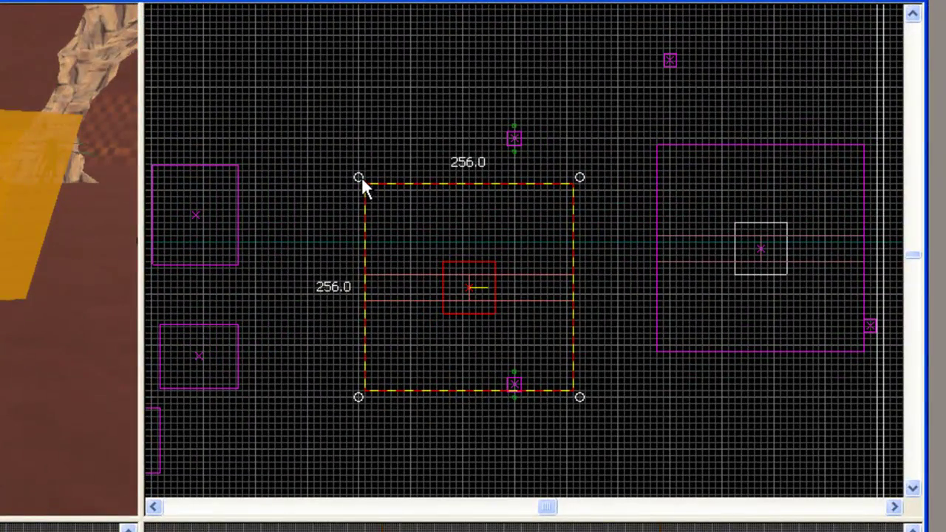
{"action": "left_click_drag", "start_coordinate": [361, 178], "coordinate": [345, 289]}
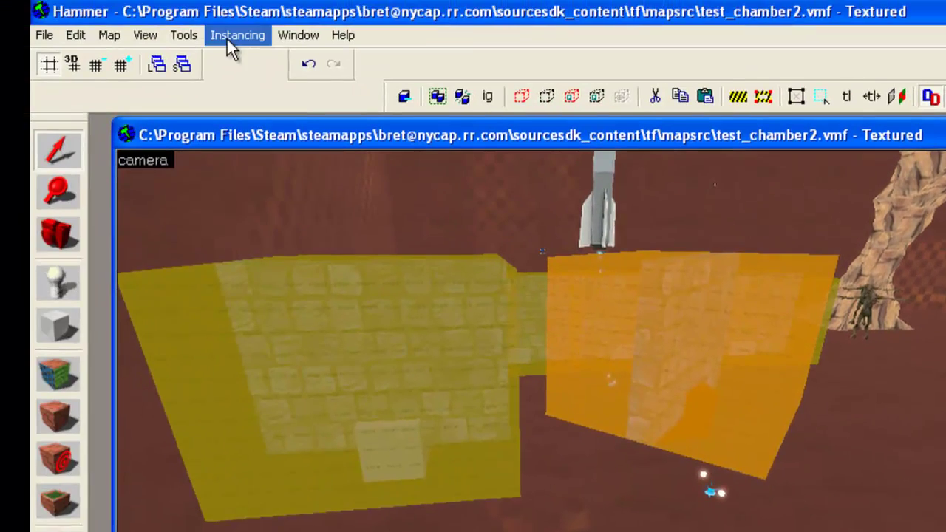
Collapse the selected rotated insta_door instance into its individual brushes and entities
{"action": "left_click", "coordinate": [228, 37]}
{"action": "mouse_move", "coordinate": [293, 63]}
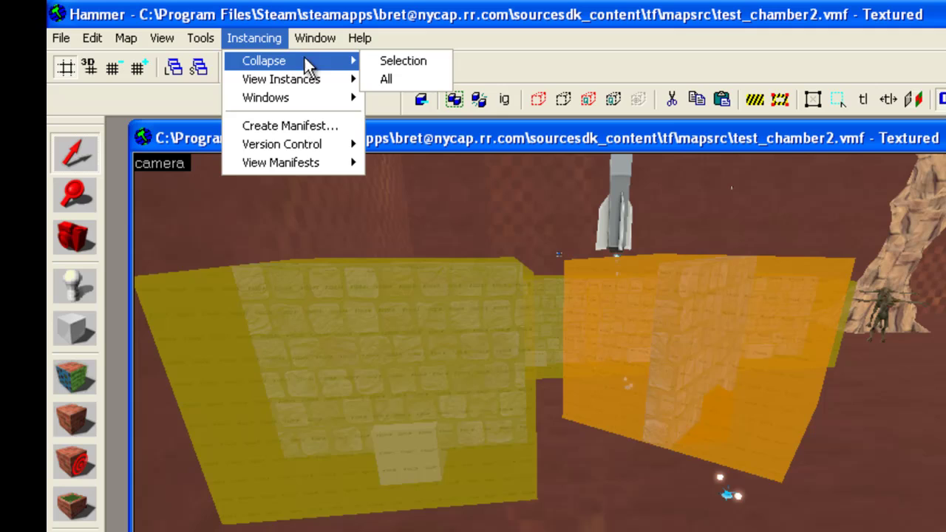
{"action": "left_click", "coordinate": [388, 71]}
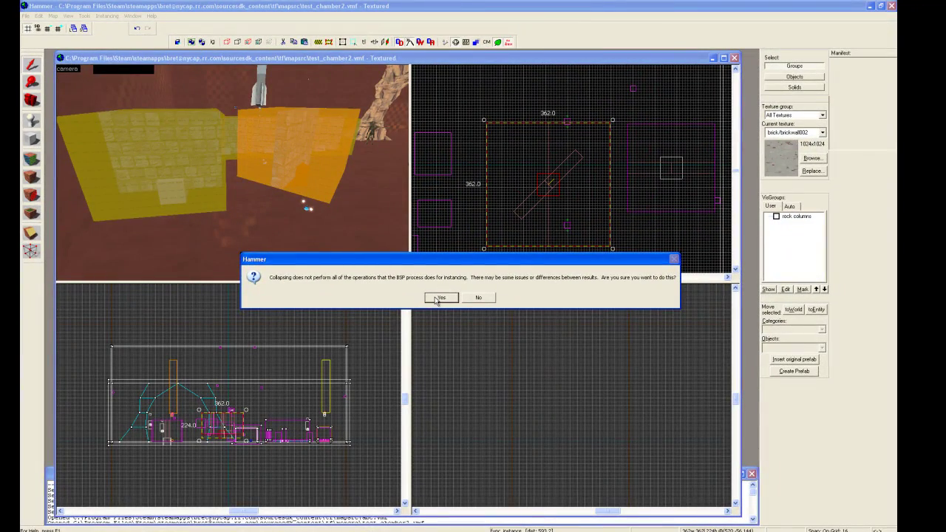
{"action": "left_click", "coordinate": [438, 298]}
{"action": "left_click", "coordinate": [463, 298]}
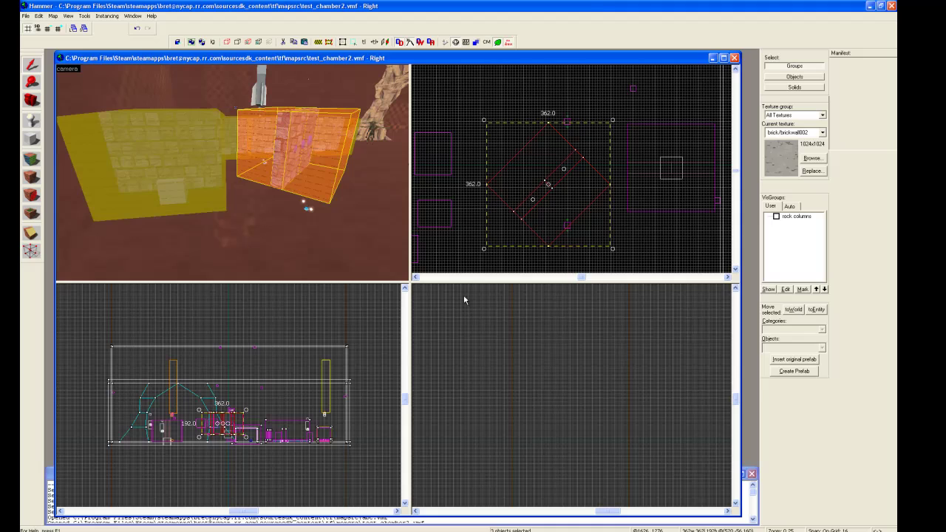
Select one sliding panel of the collapsed door in the 3D view and open its object properties
{"action": "left_click", "coordinate": [308, 207]}
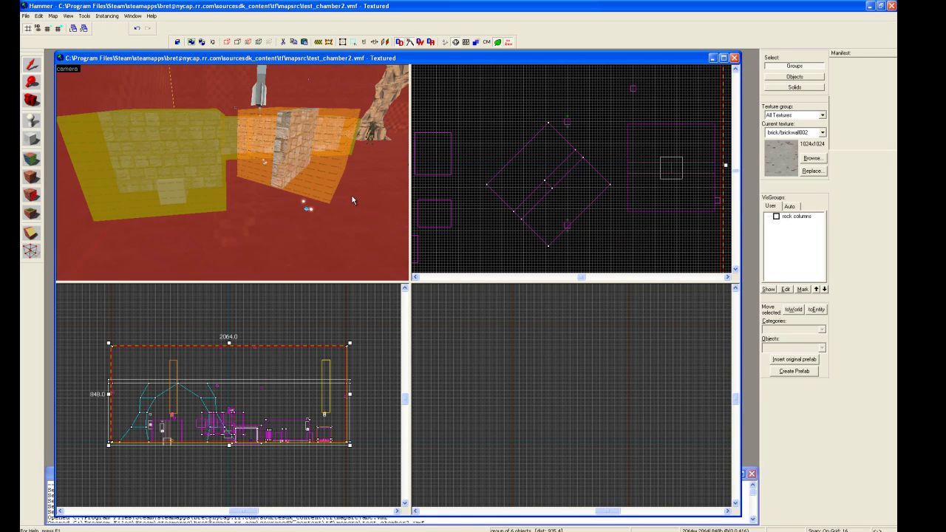
{"action": "key", "text": "z"}
{"action": "key", "text": "w"}
{"action": "key", "text": "d"}
{"action": "key", "text": "Up"}
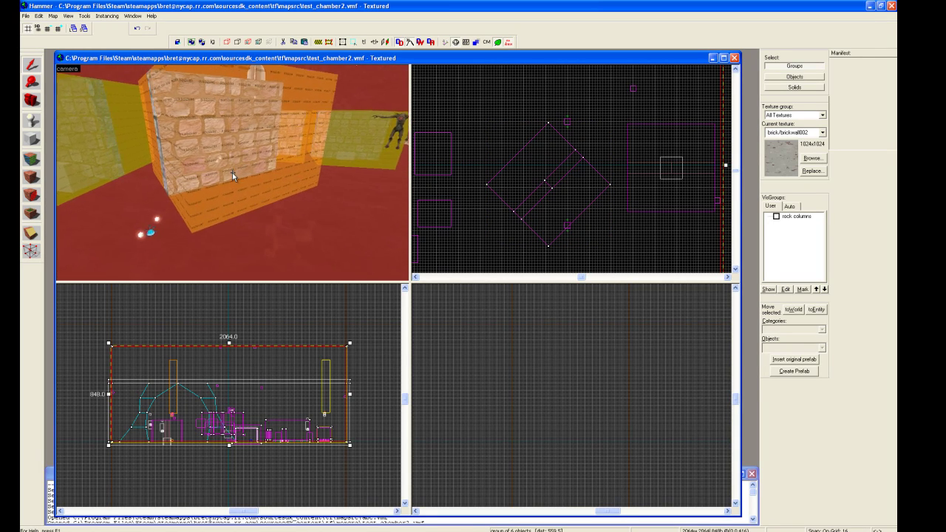
{"action": "left_click", "coordinate": [233, 175]}
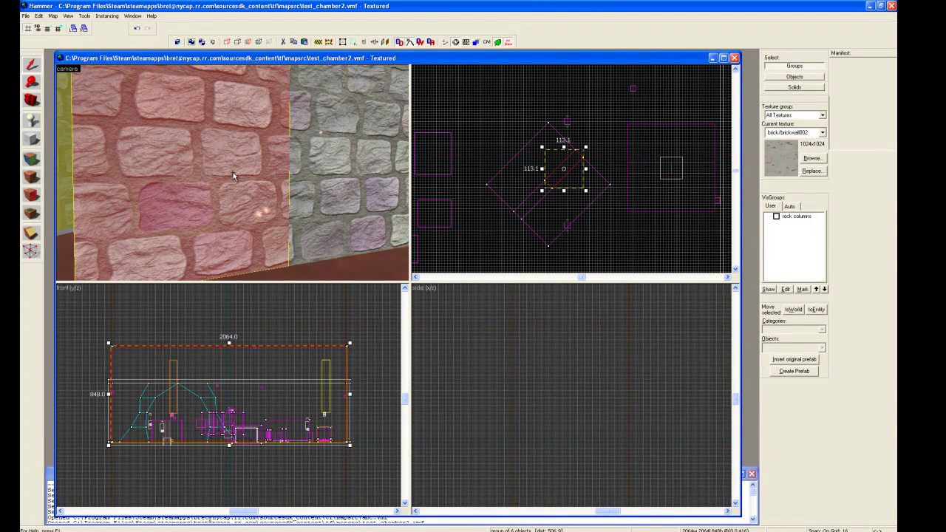
{"action": "right_click", "coordinate": [572, 161]}
{"action": "left_click", "coordinate": [598, 325]}
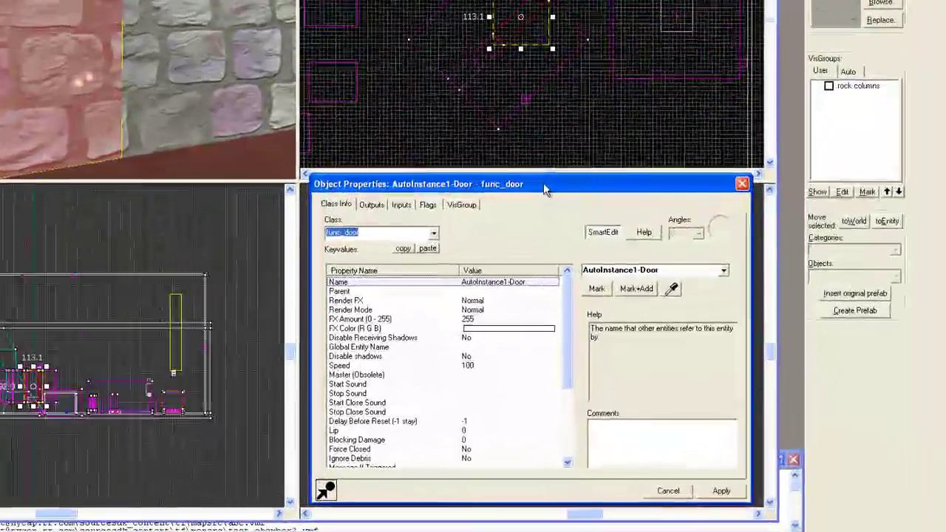
Check the Name property of the selected func_door, and select the door's other sliding panel for comparison
{"action": "left_click_drag", "start_coordinate": [543, 190], "coordinate": [504, 140]}
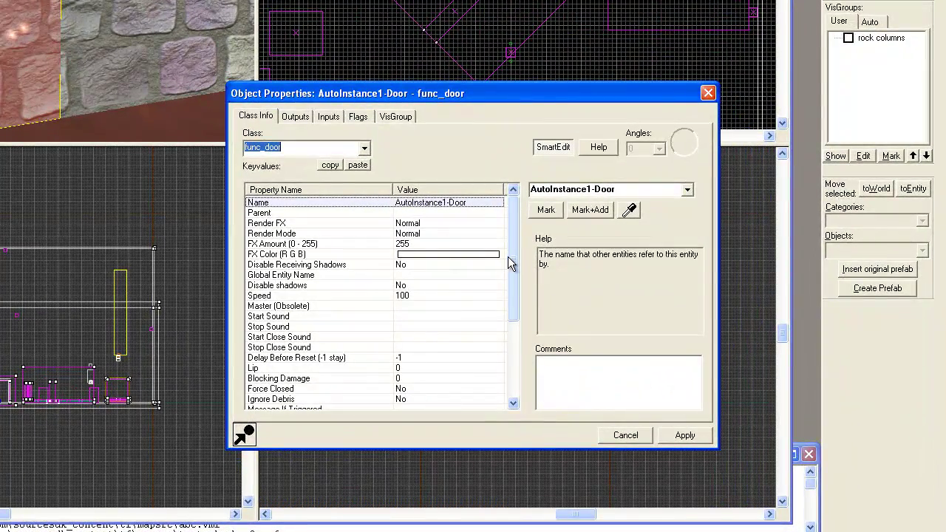
{"action": "mouse_move", "coordinate": [514, 263]}
{"action": "left_mouse_down"}
{"action": "mouse_move", "coordinate": [513, 277]}
{"action": "mouse_move", "coordinate": [515, 248]}
{"action": "left_mouse_up"}
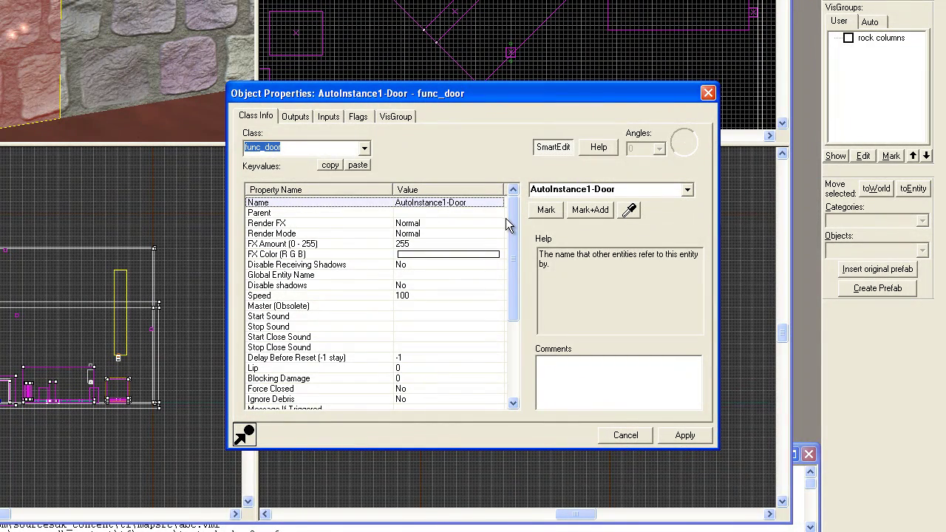
{"action": "left_click", "coordinate": [465, 203]}
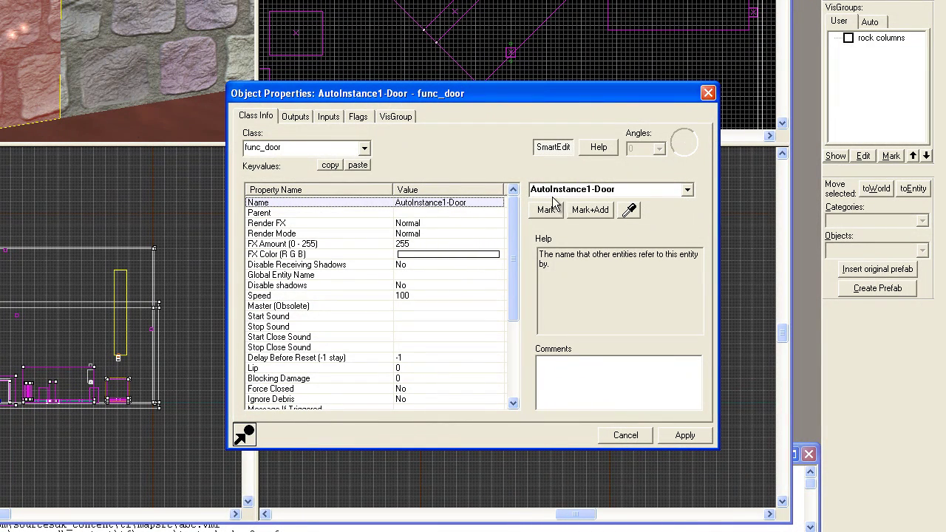
{"action": "left_click", "coordinate": [530, 189]}
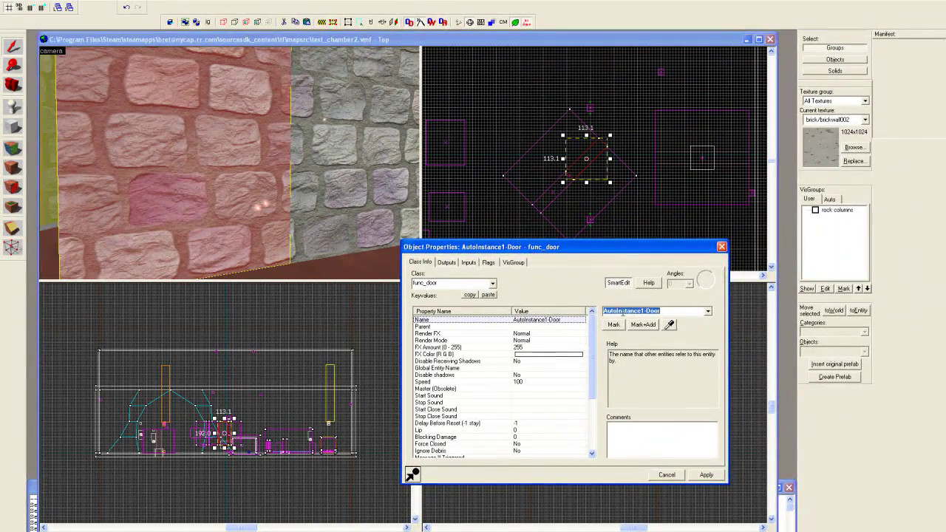
{"action": "left_click", "coordinate": [360, 292]}
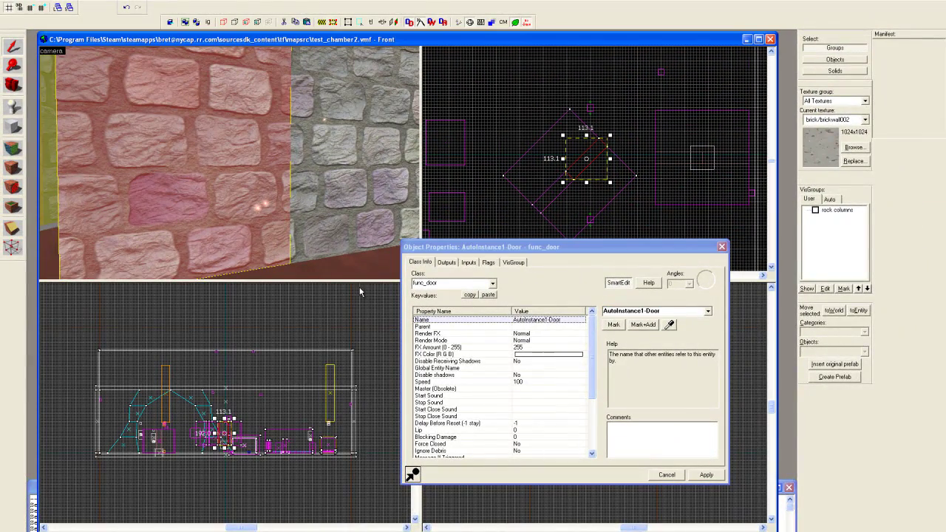
{"action": "left_click", "coordinate": [348, 197]}
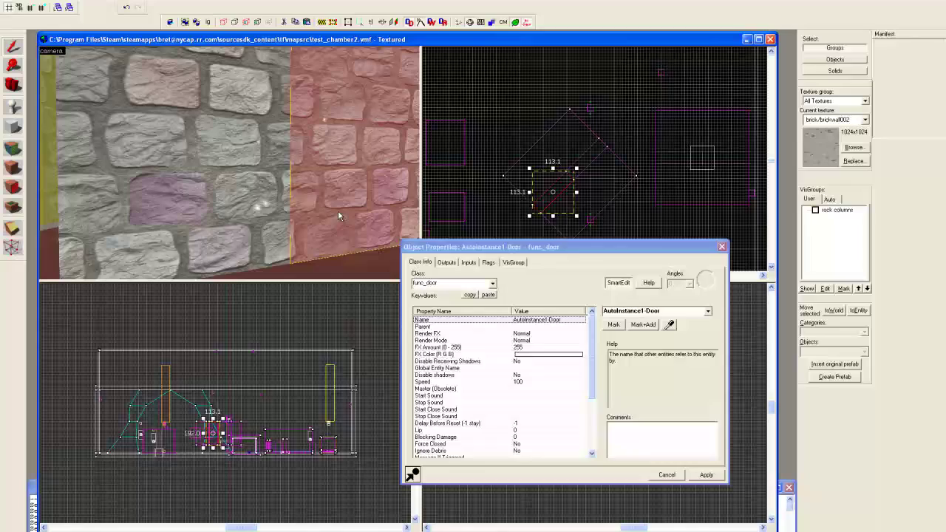
Select the second placed insta_door instance, review its Entity Name Fix Up options, and choose Prefix
{"action": "key", "text": "z"}
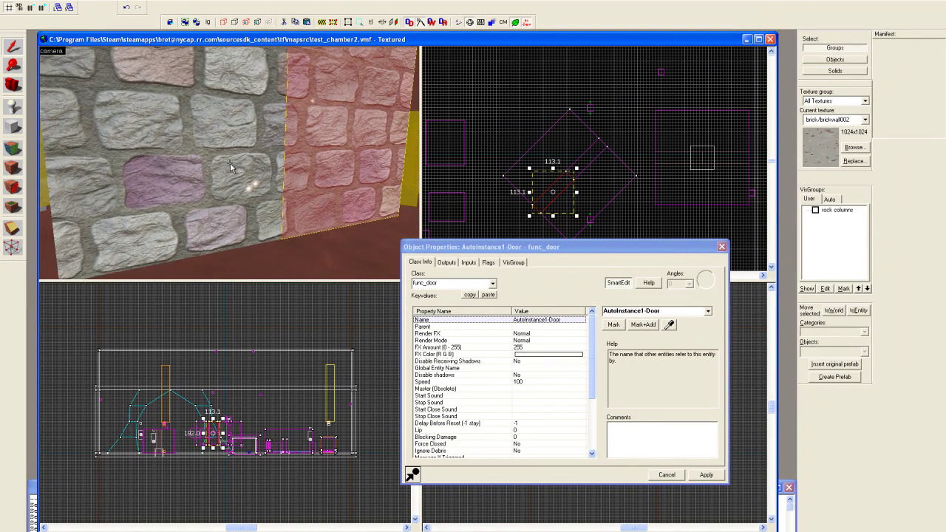
{"action": "key", "text": "w"}
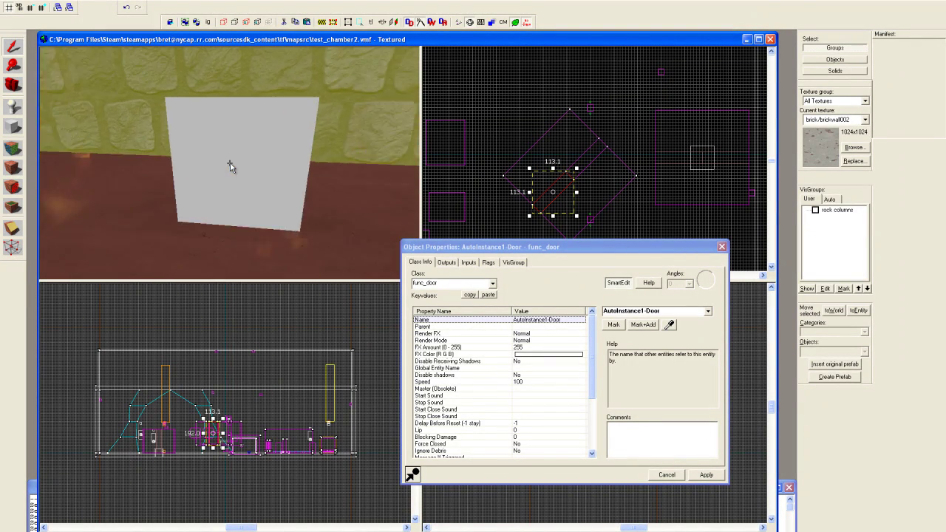
{"action": "left_click", "coordinate": [230, 166]}
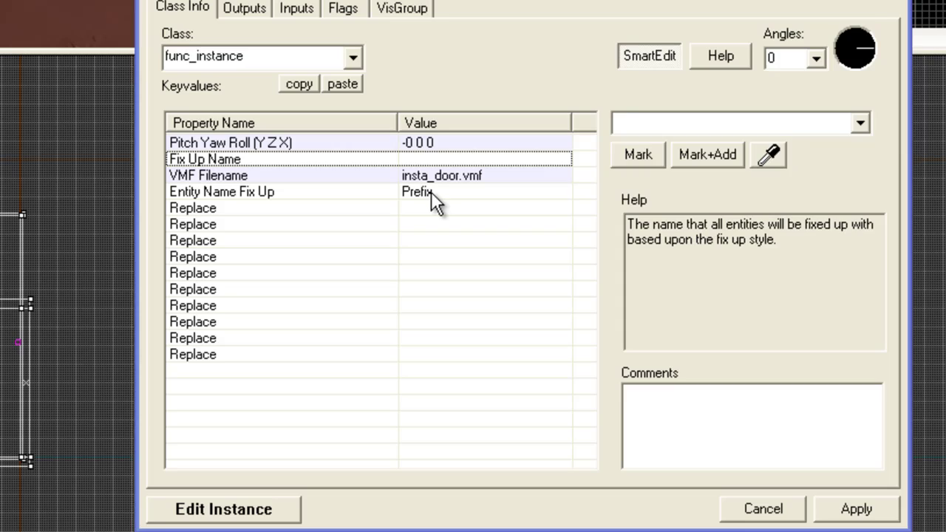
{"action": "left_click", "coordinate": [431, 192]}
{"action": "left_click", "coordinate": [860, 123]}
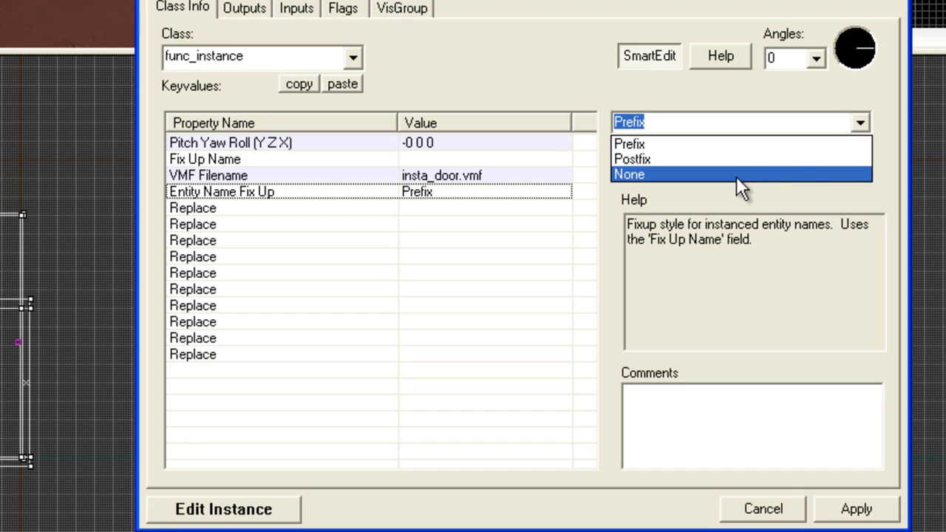
{"action": "left_click", "coordinate": [658, 143]}
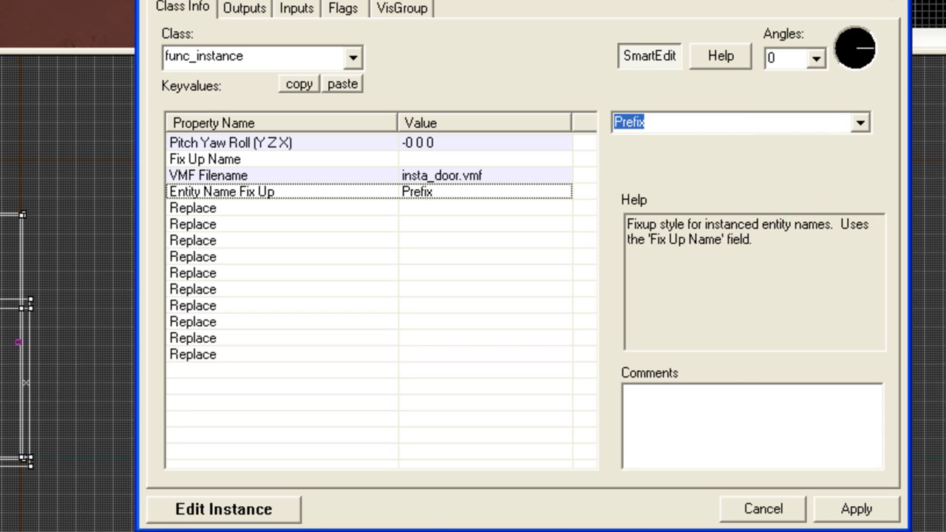
{"action": "left_click", "coordinate": [887, 1]}
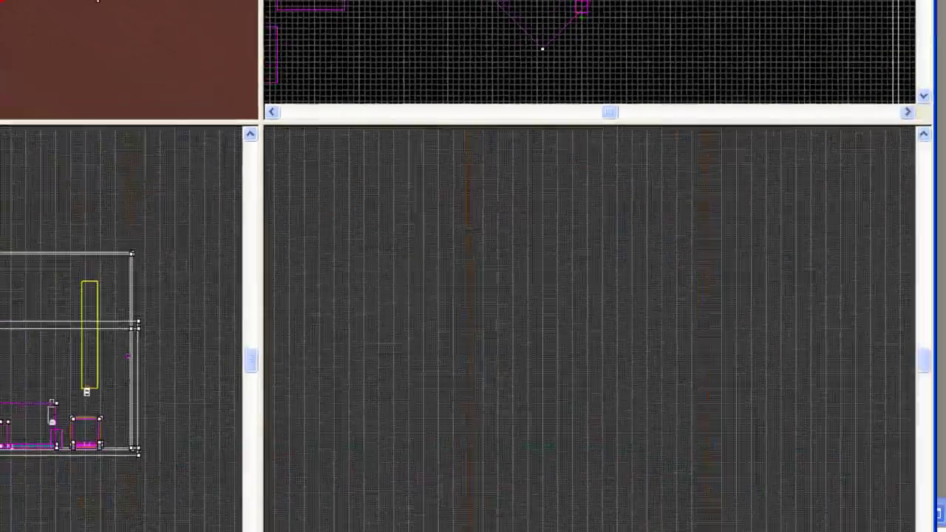
Examine the collapsed door and the neighbouring door instances from several sides in the 3D view
{"action": "key", "text": "z"}
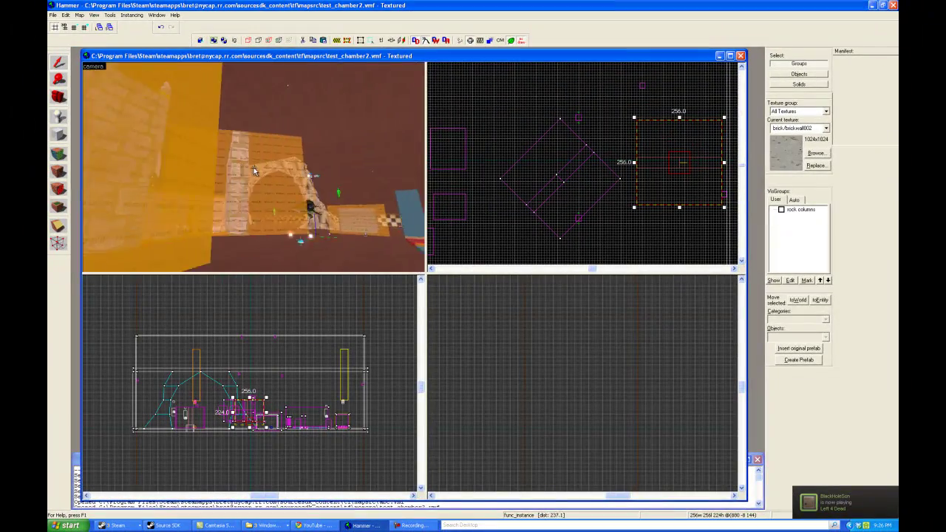
{"action": "key", "text": "s"}
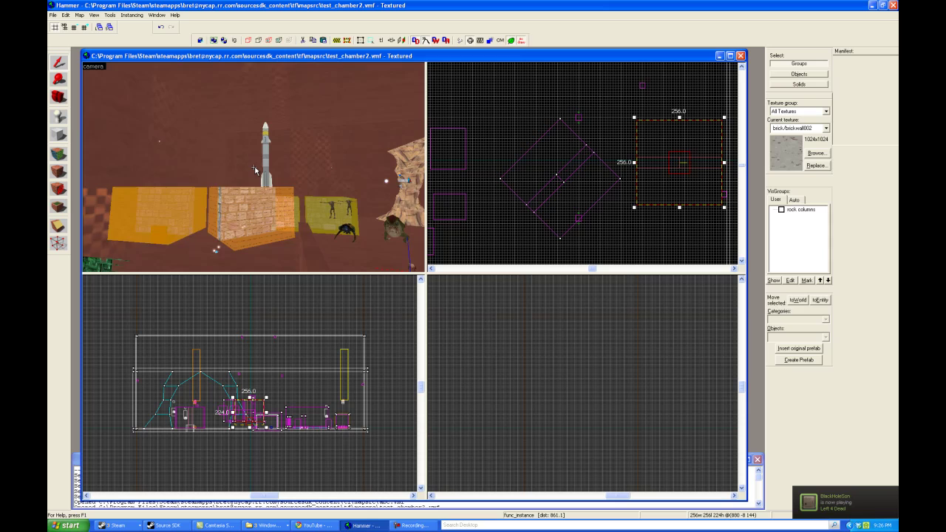
{"action": "key", "text": "w"}
{"action": "key", "text": "w"}
{"action": "key", "text": "d"}
{"action": "key", "text": "s"}
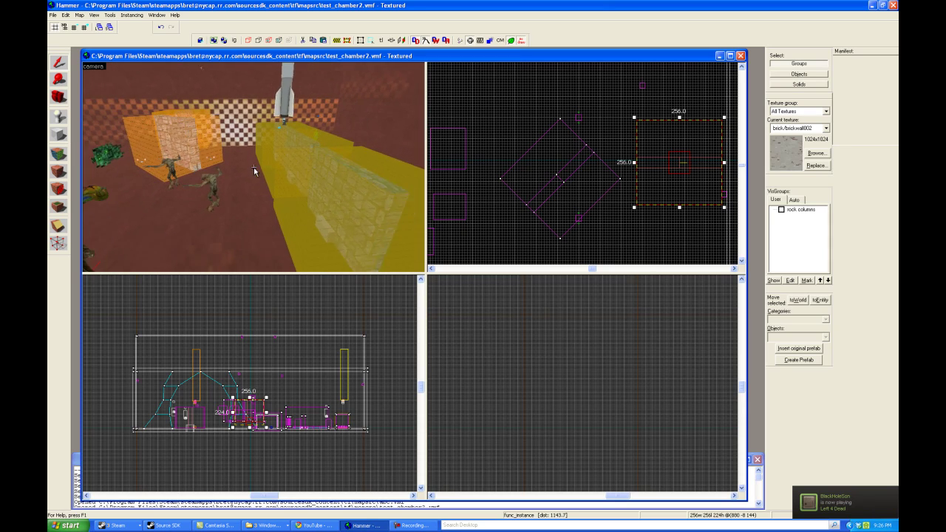
{"action": "key", "text": "a"}
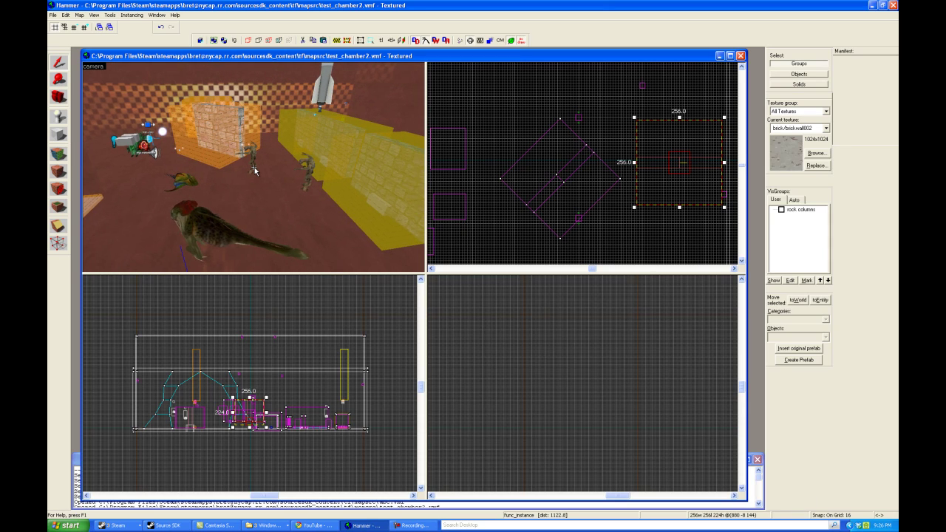
{"action": "left_click_drag", "start_coordinate": [253, 171], "coordinate": [253, 171]}
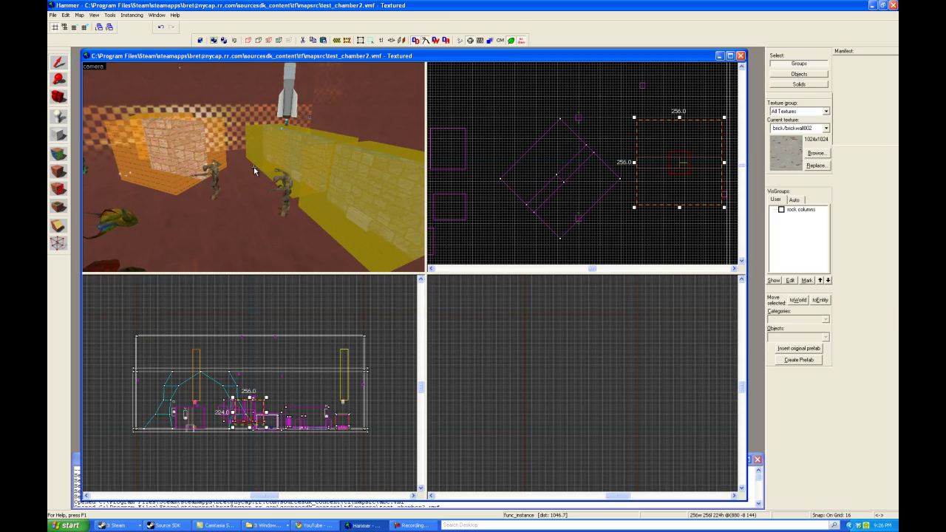
{"action": "key", "text": "z"}
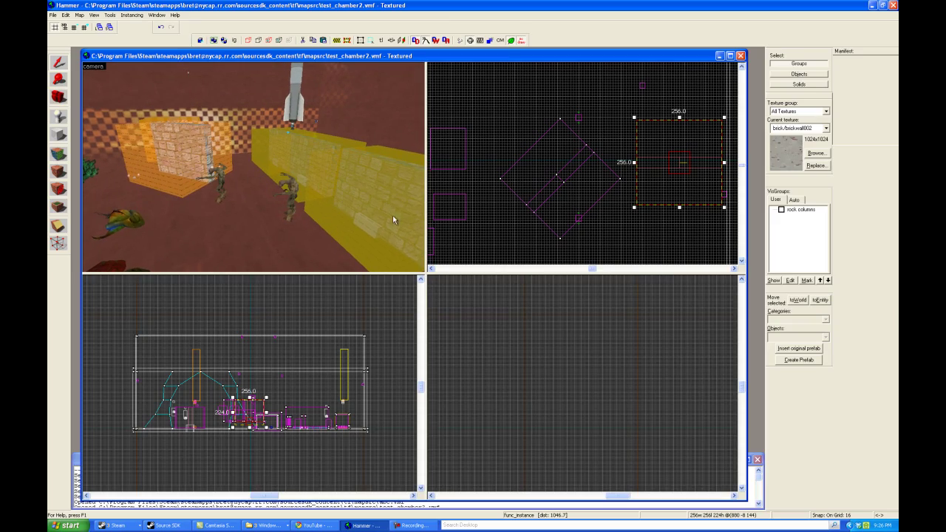